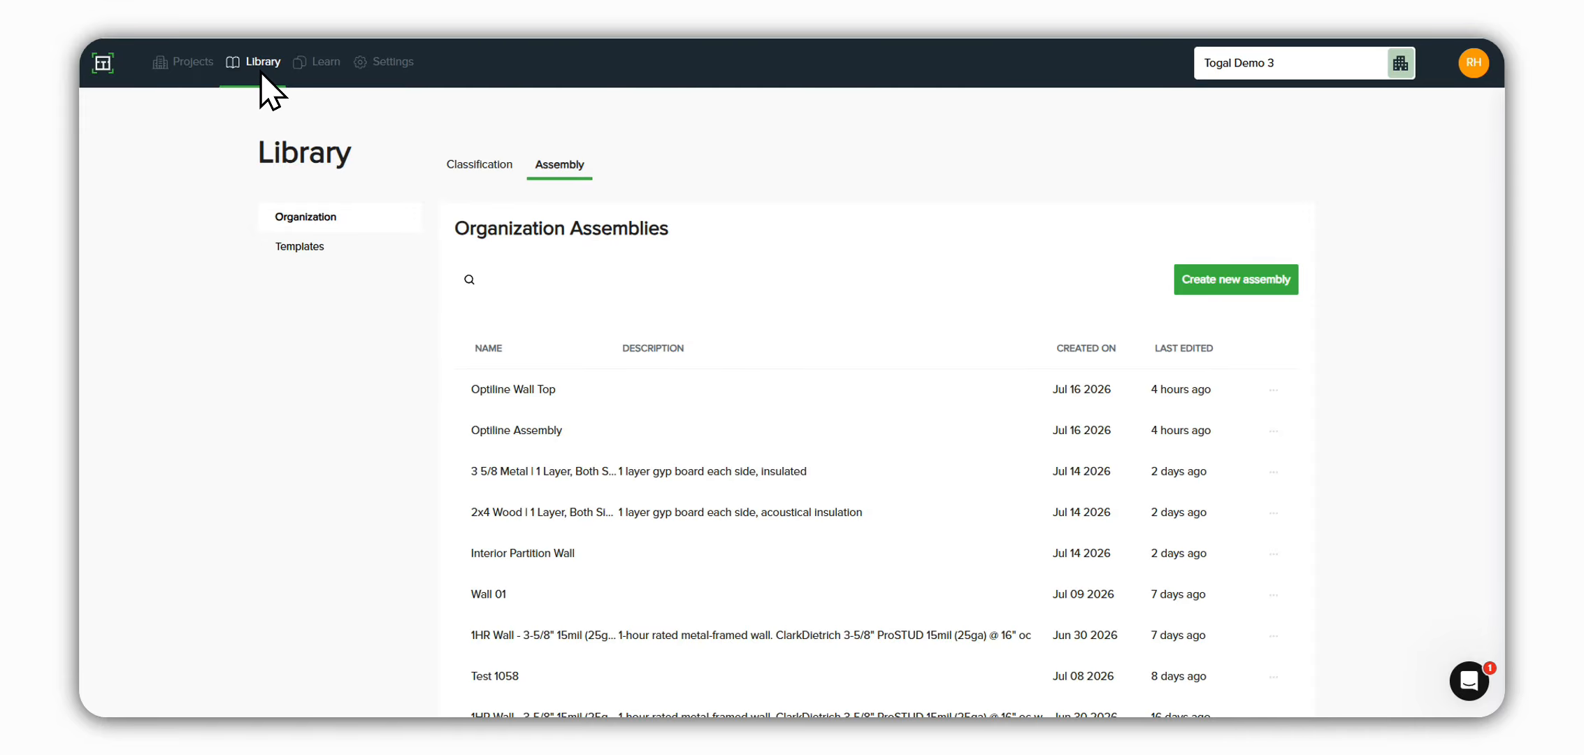
Step: Create a new assembly named Interior Wall with the Linear classification type
left_click(1223, 287)
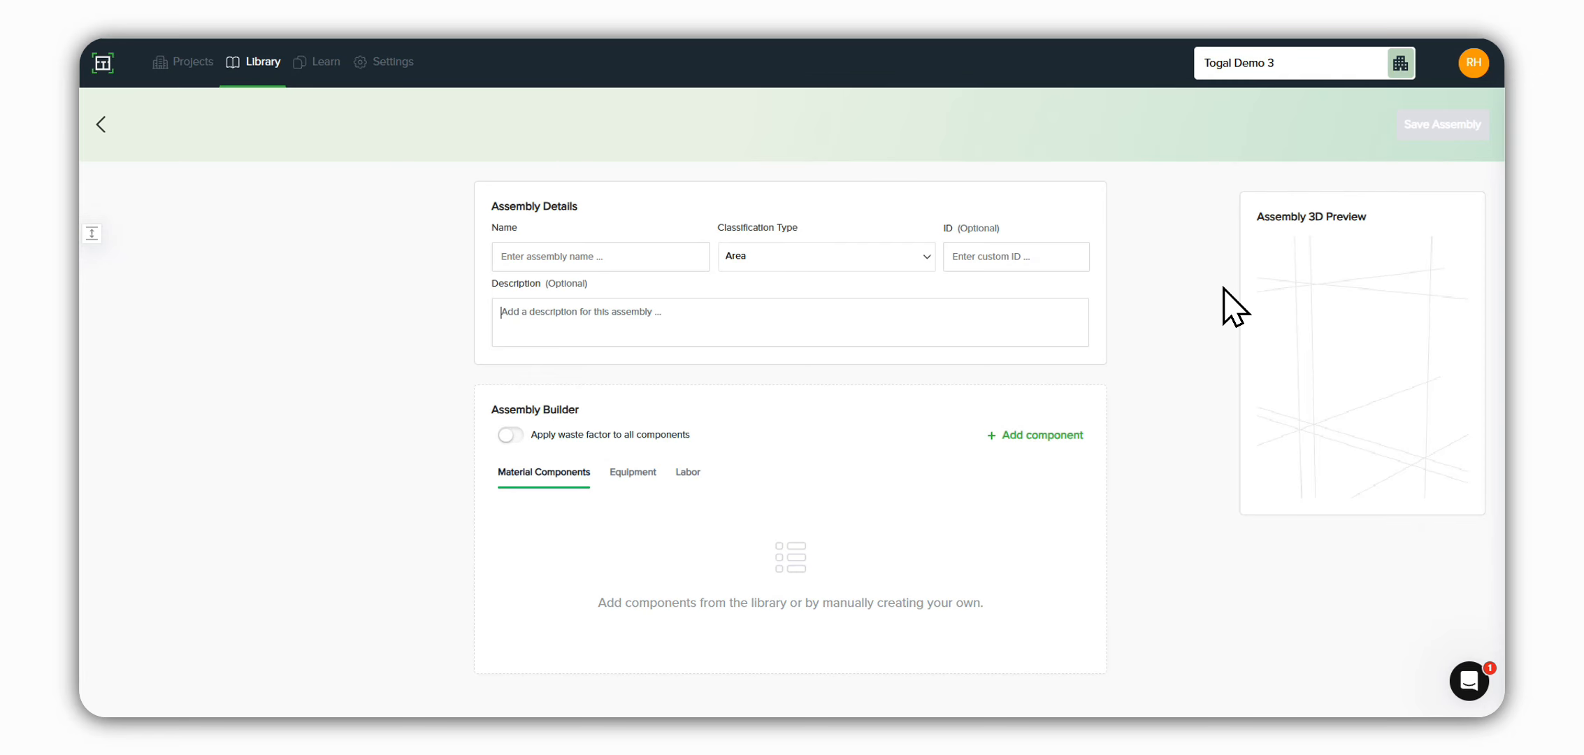
left_click(578, 256)
type("Interior Wall")
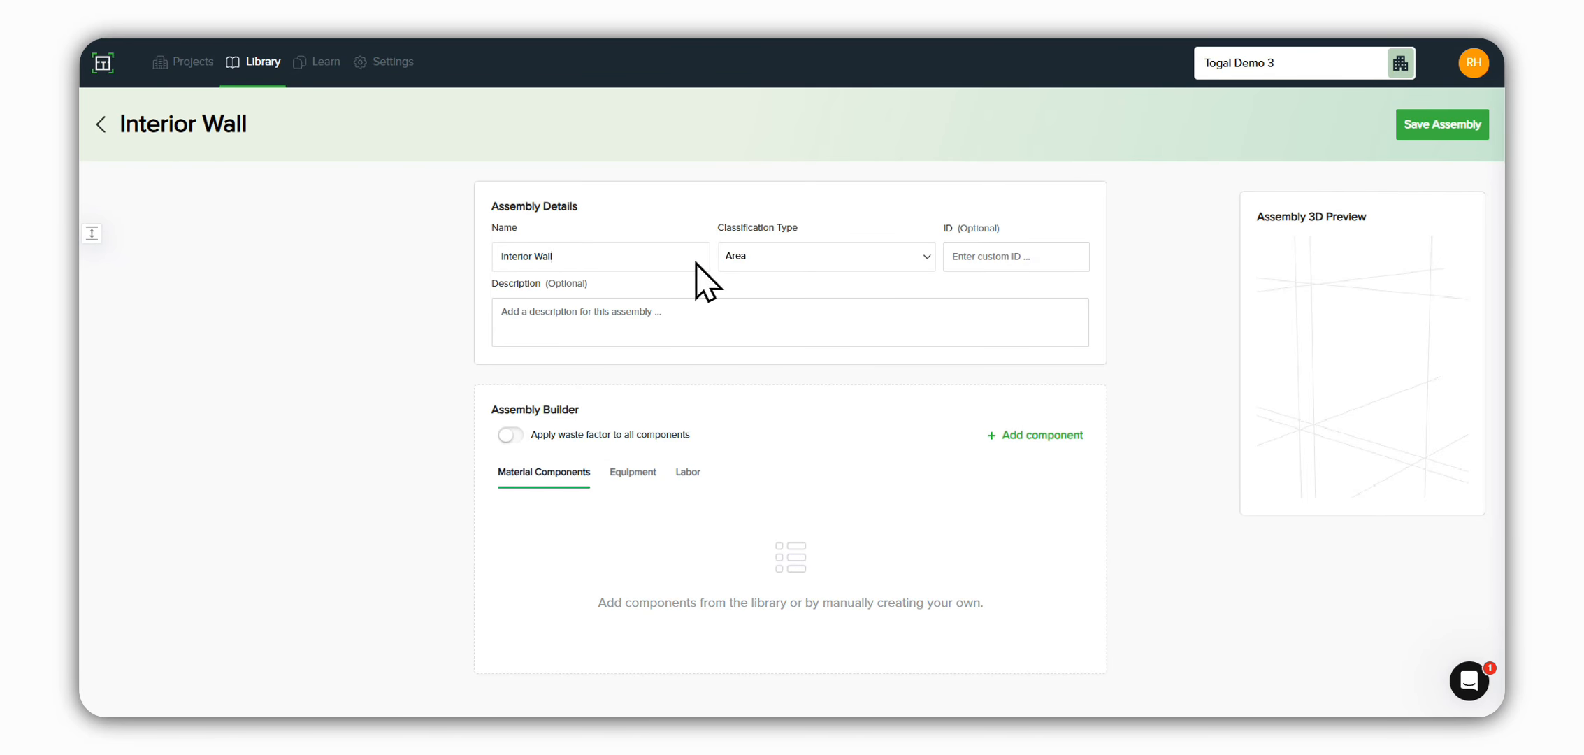
left_click(768, 260)
left_click(778, 320)
Step: Add the Bottom Plate, Studs, Top Plate, Insulation, Wall Sheet and Finishes components to the assembly
left_click(1017, 458)
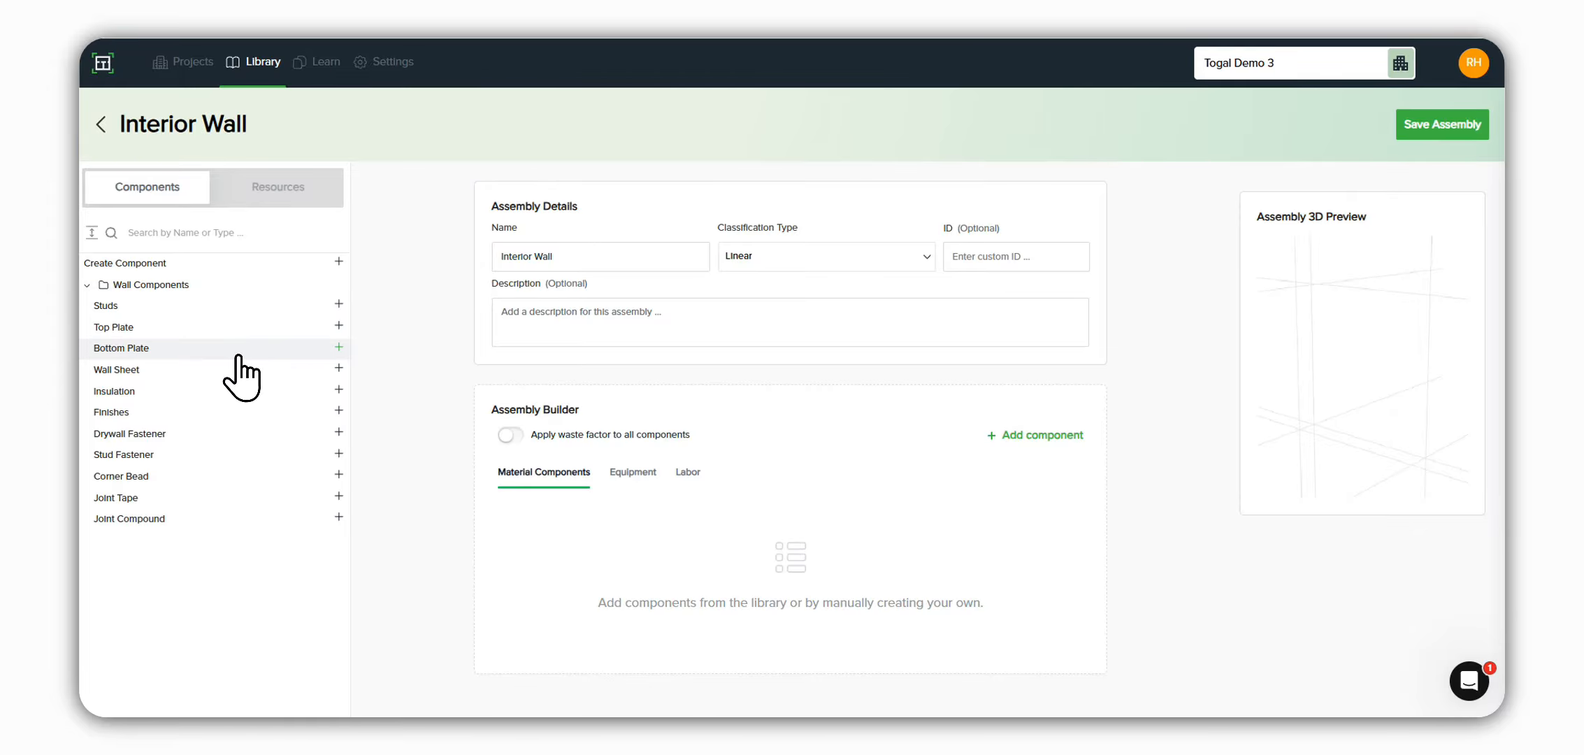
left_click(338, 348)
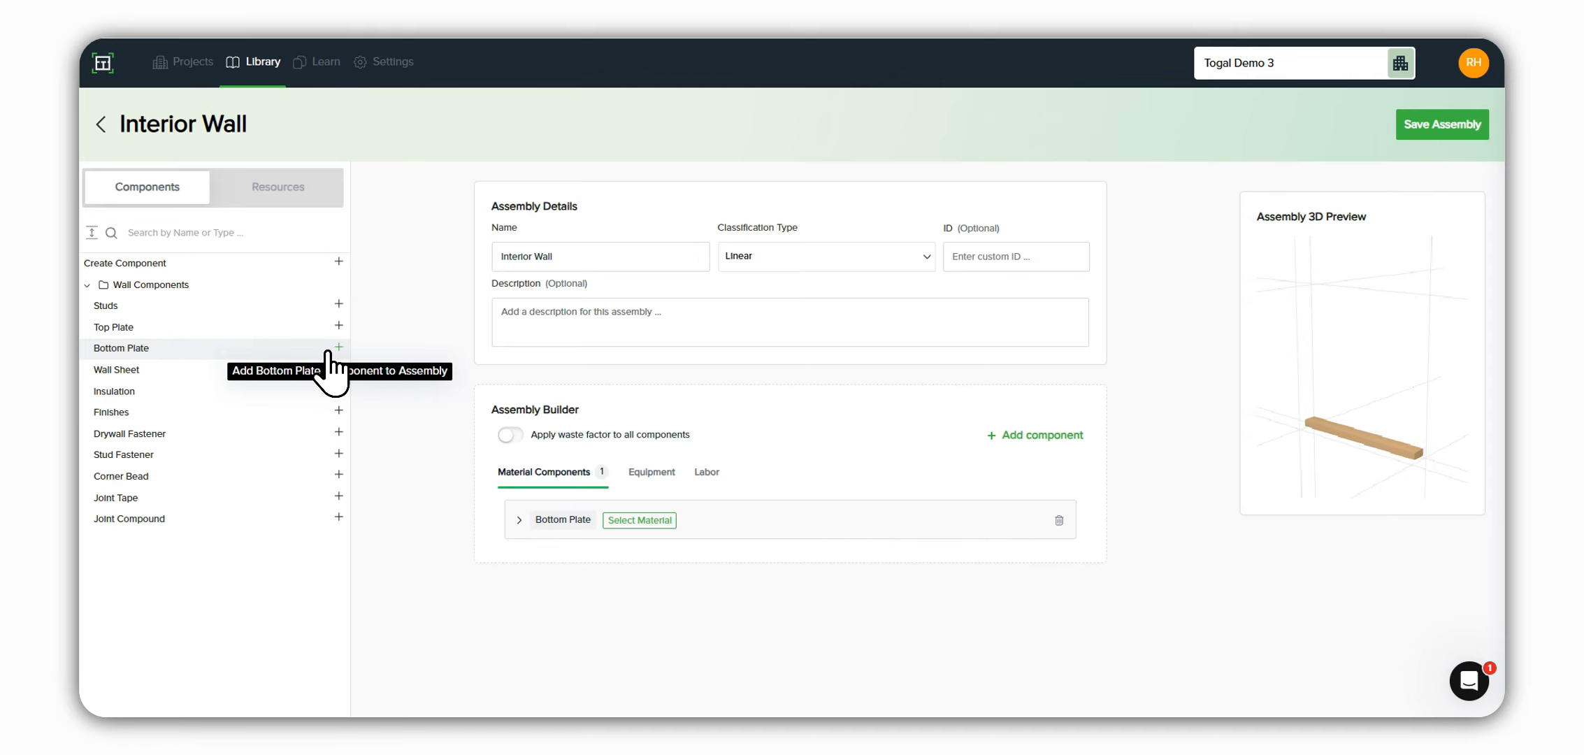
left_click(339, 305)
left_click(338, 326)
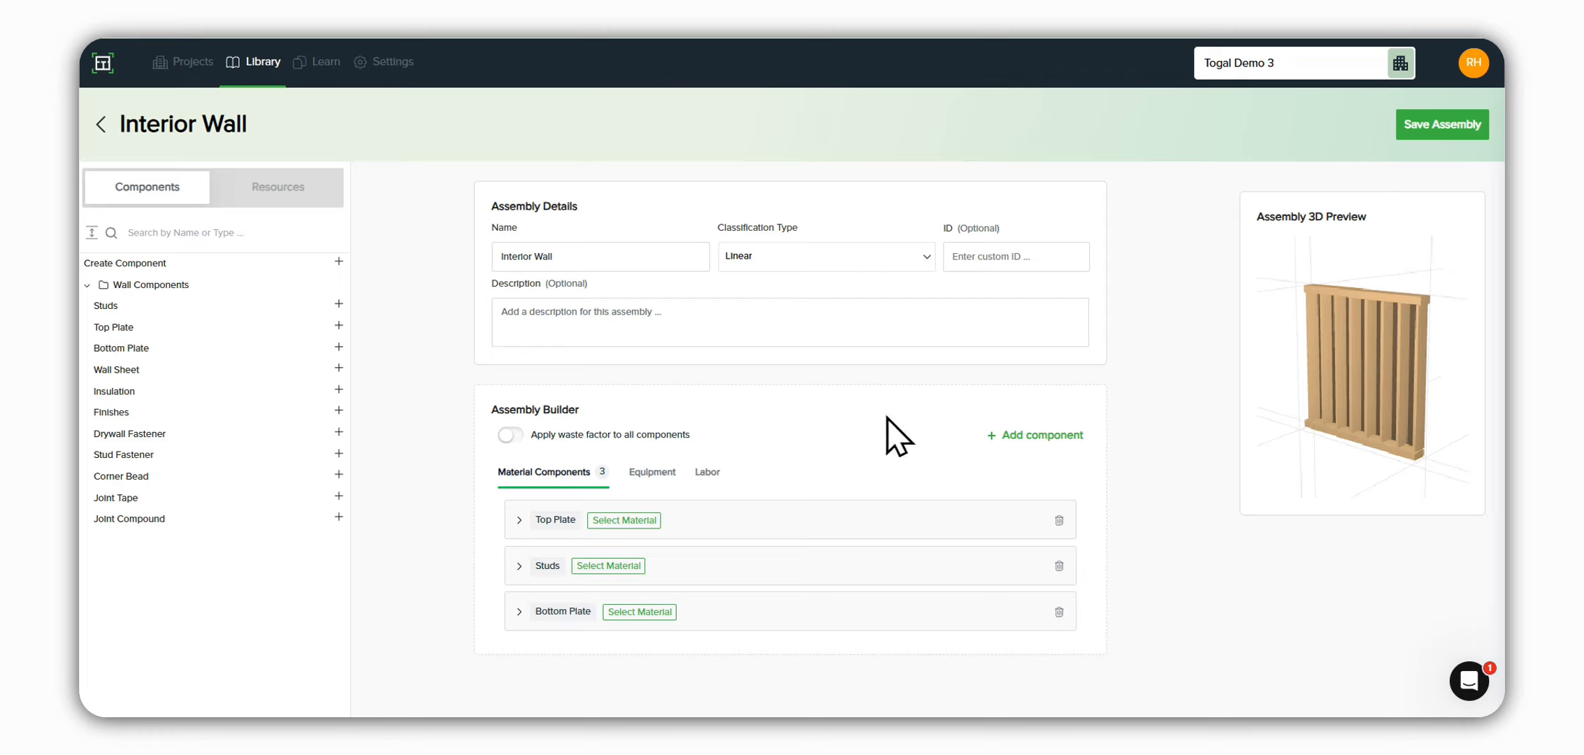
left_click(338, 389)
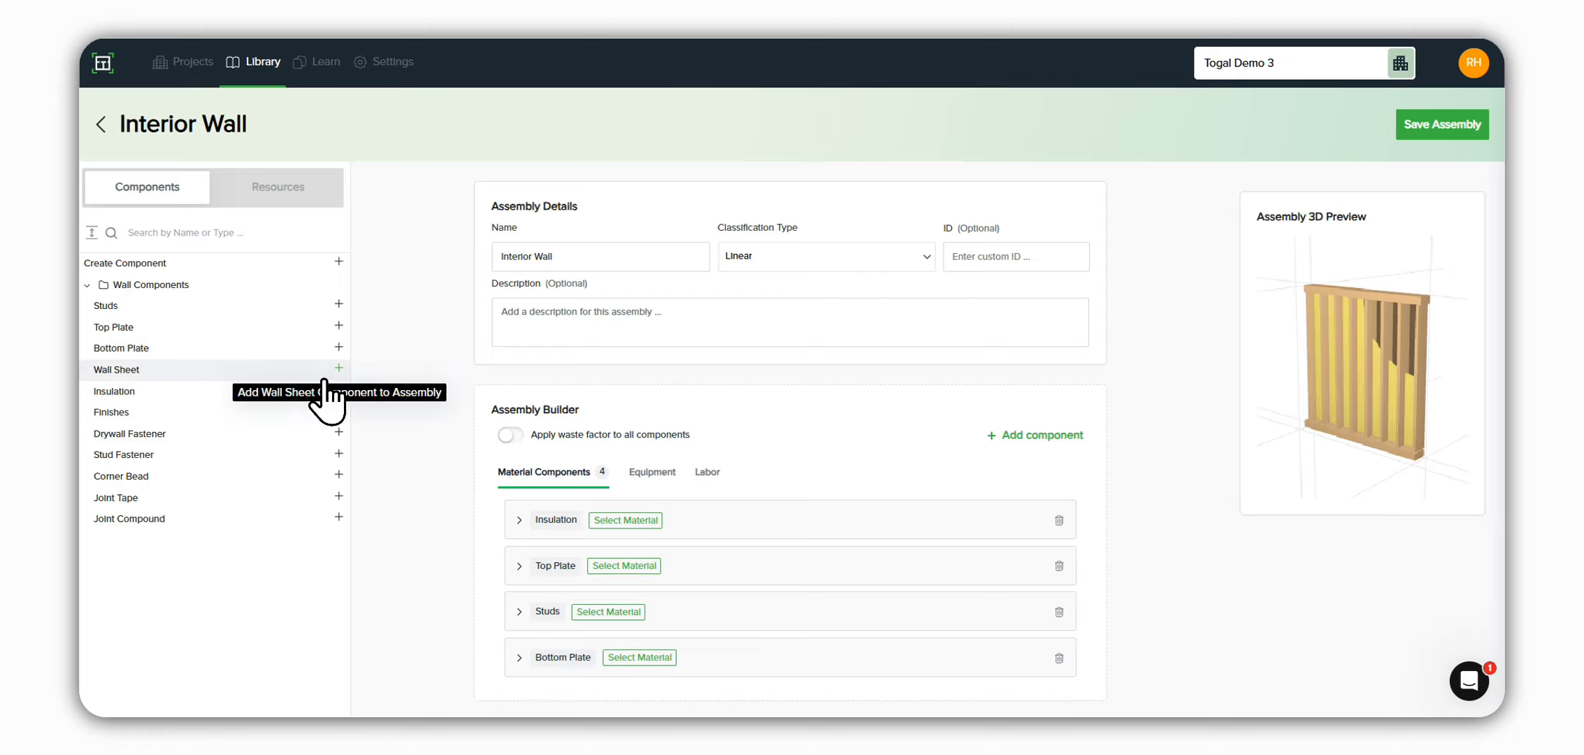
left_click(326, 381)
left_click(331, 414)
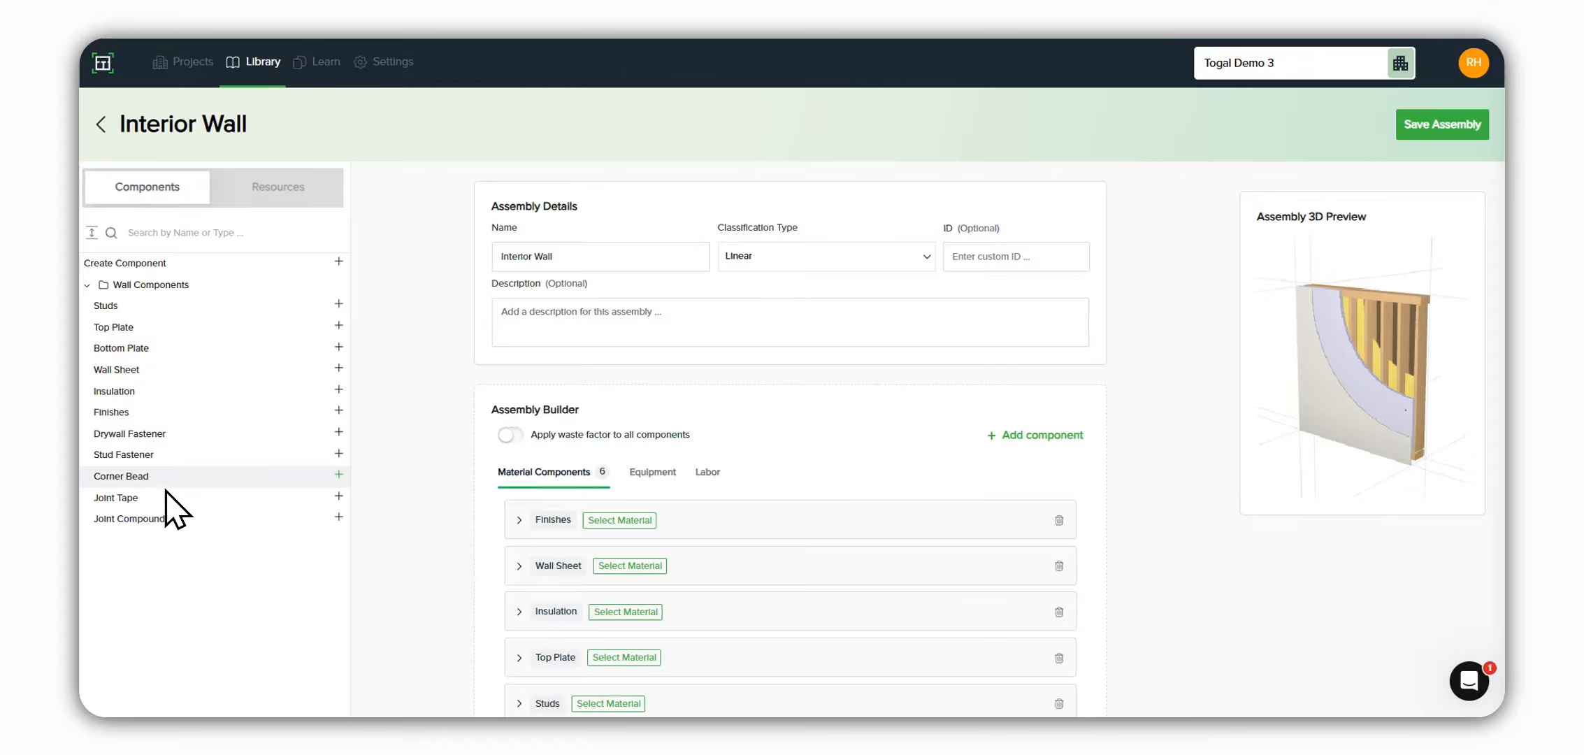
Step: Find stud materials and assign "Structural studs - treated" to the Bottom Plate component
scroll(692, 556, "down", 2)
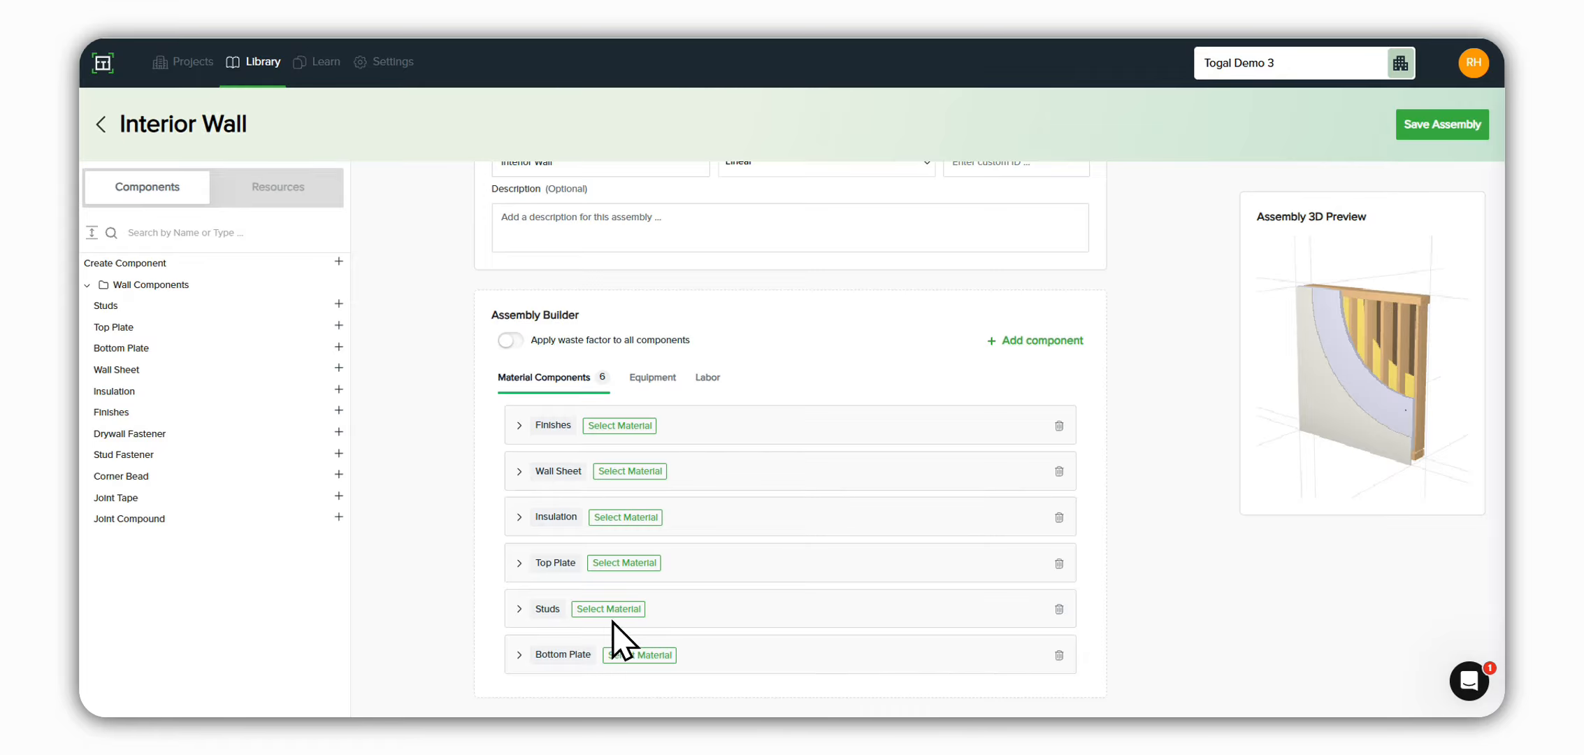
mouse_move(573, 660)
left_click(652, 657)
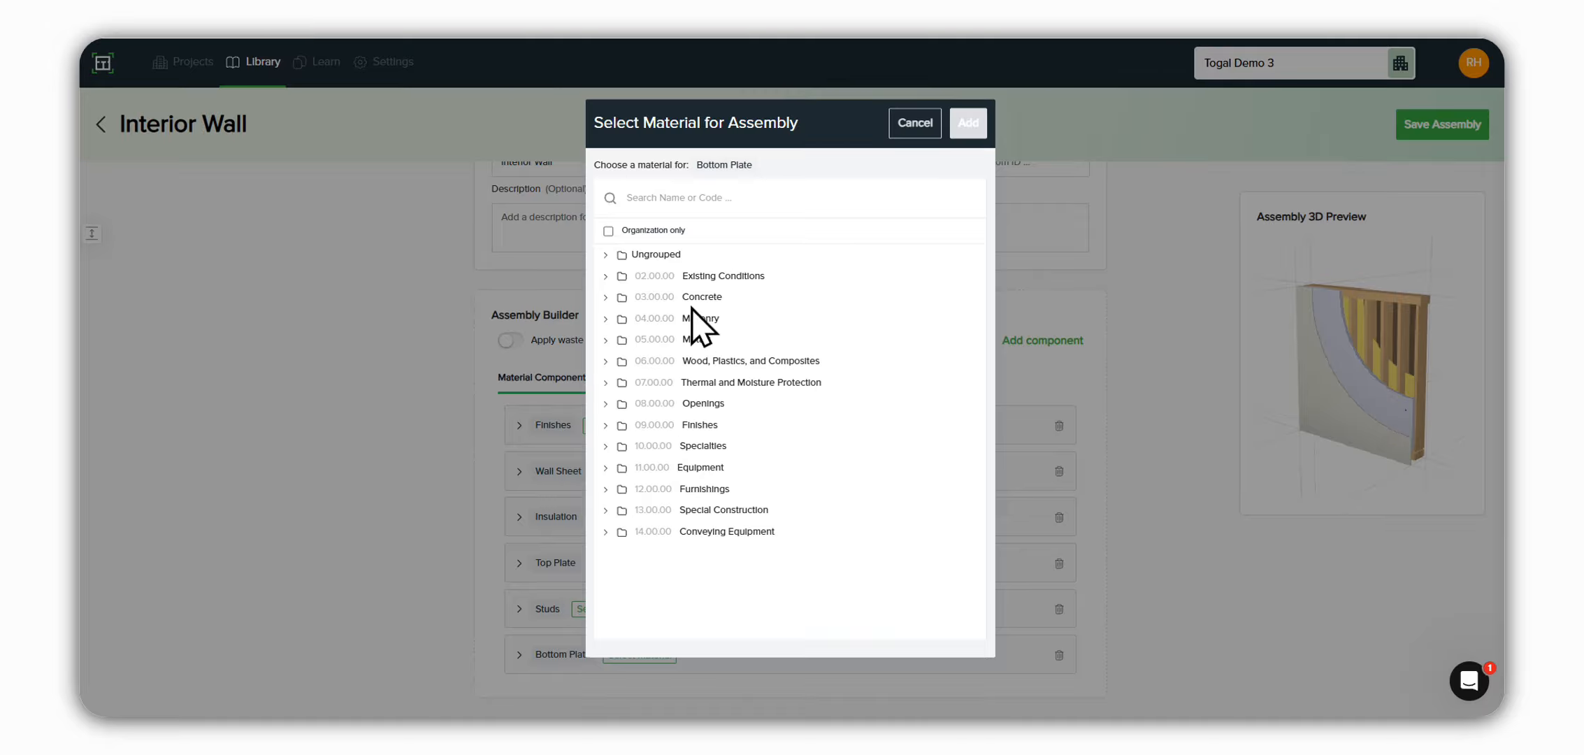
left_click(645, 199)
type("stud")
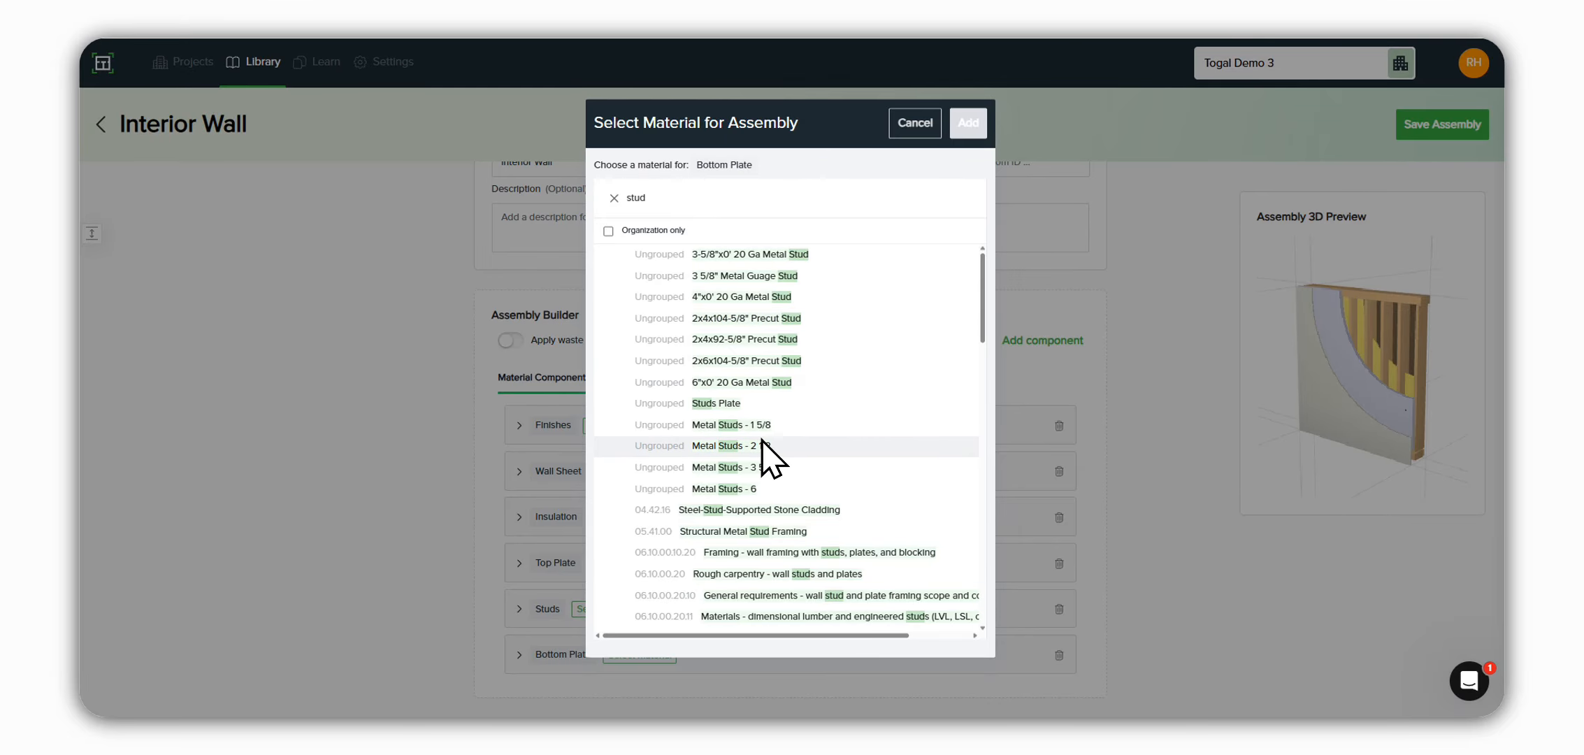
scroll(762, 489, "down", 2)
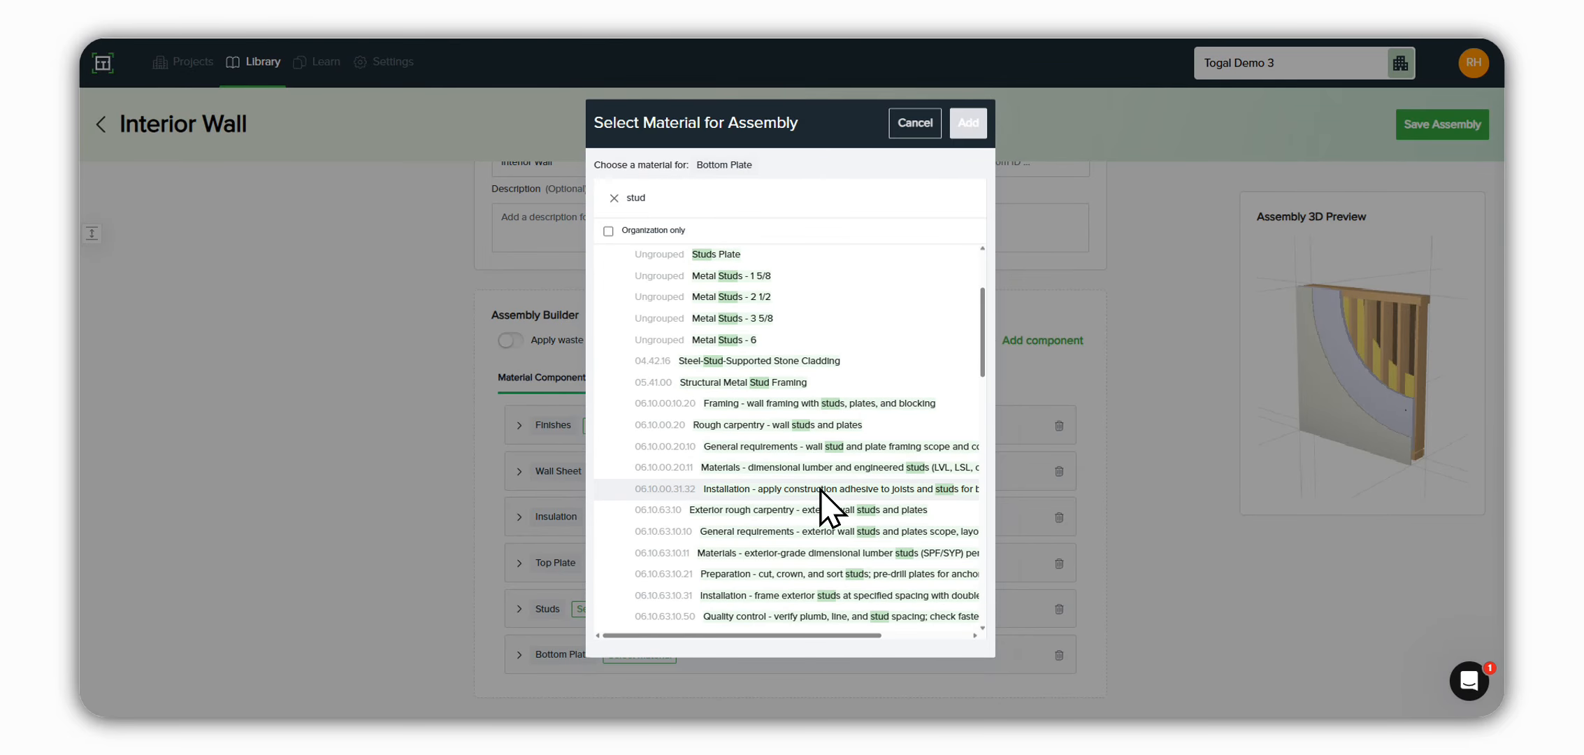
scroll(832, 465, "down", 4)
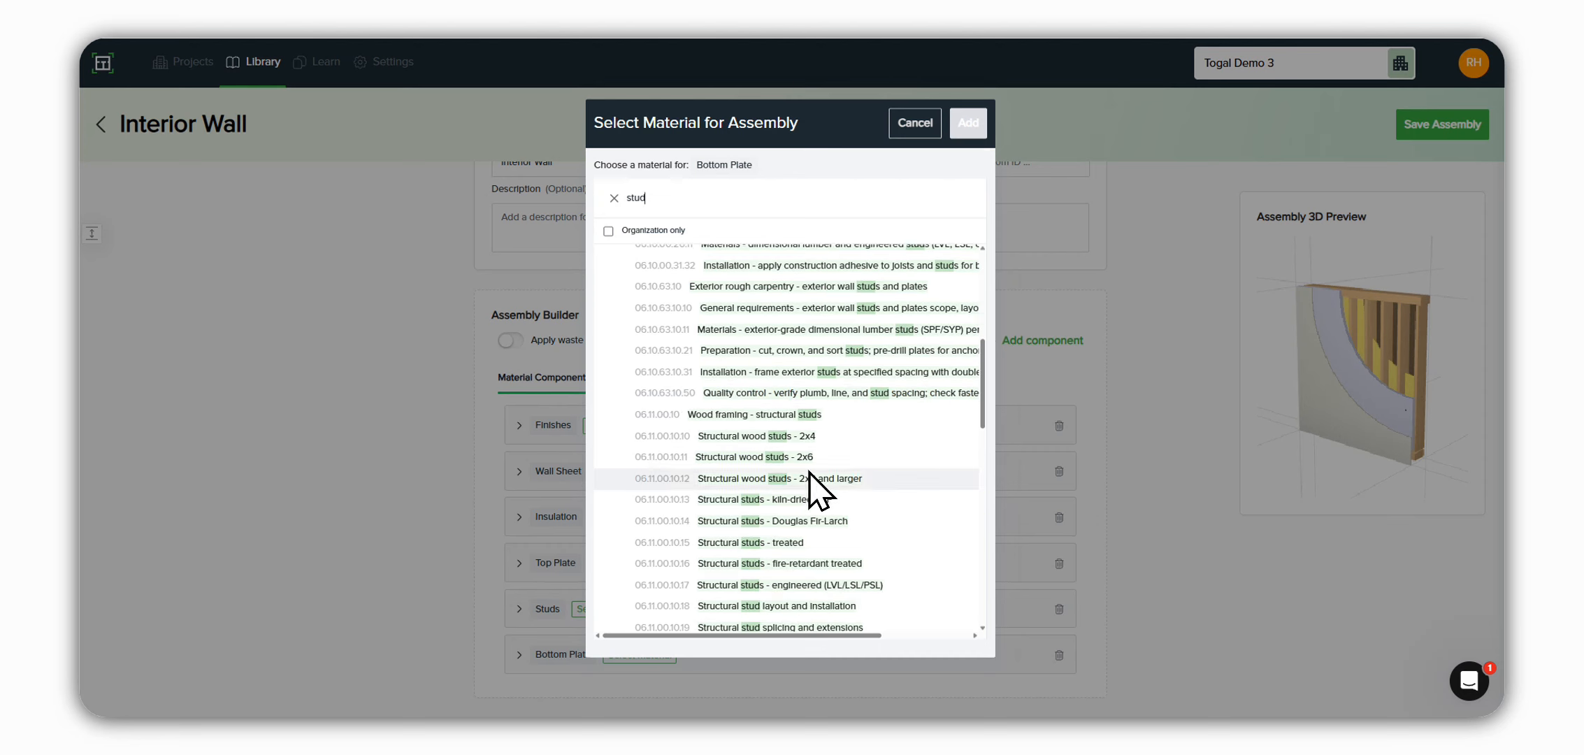
left_click(809, 548)
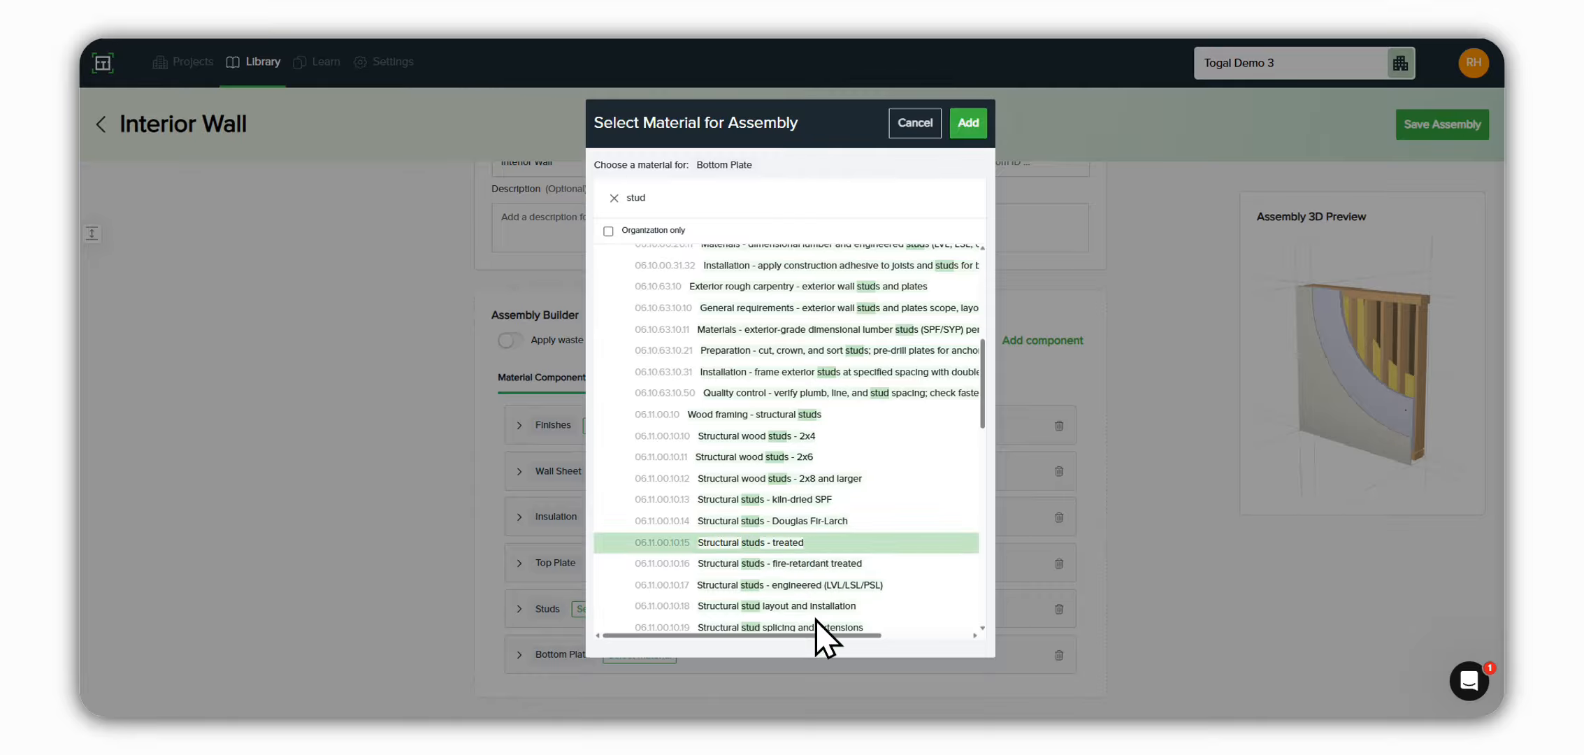
left_click(965, 123)
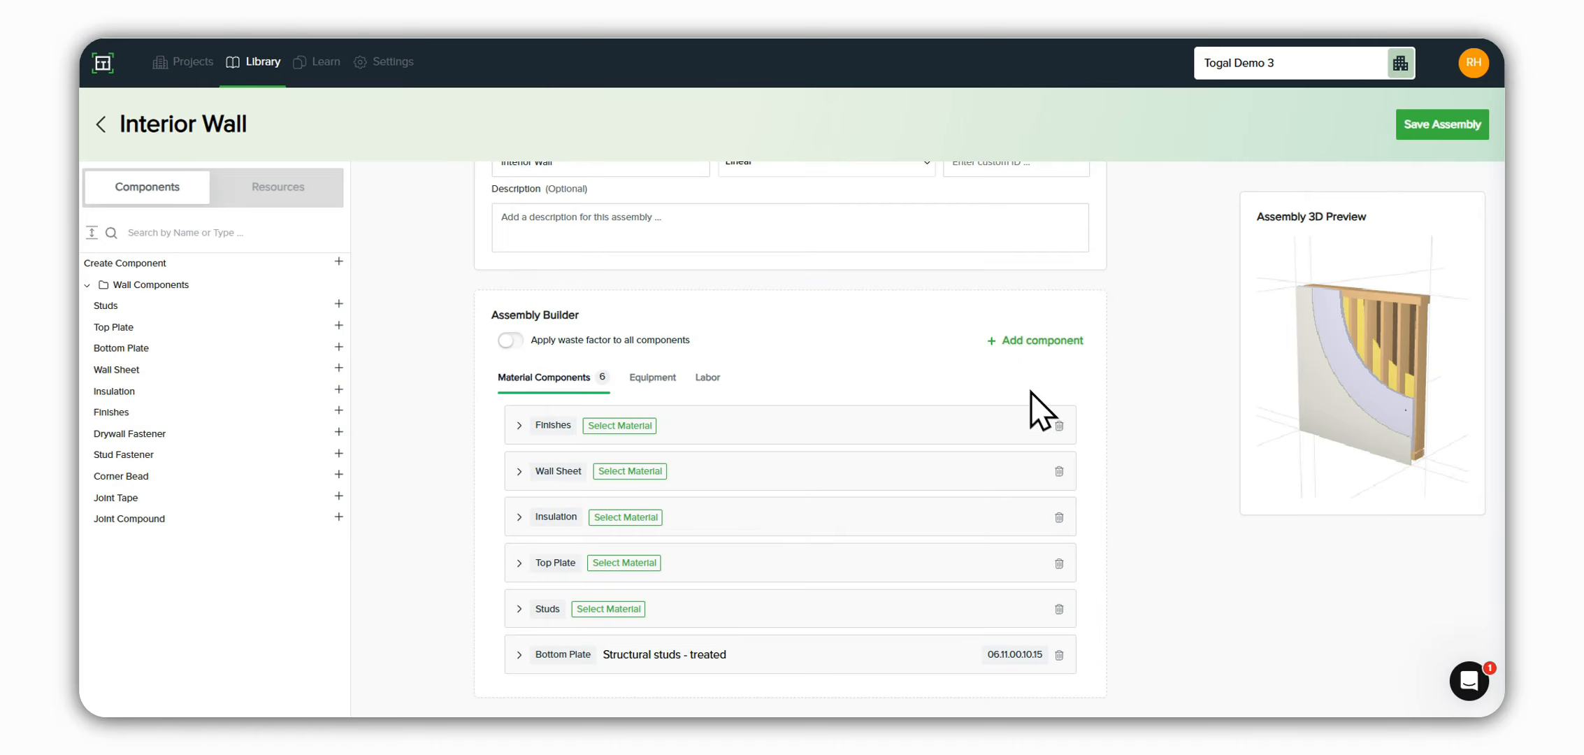
Step: Set the Bottom Plate Count to 1 and its Standard Length to 12 feet, and check the component's quantity formula
left_click(542, 654)
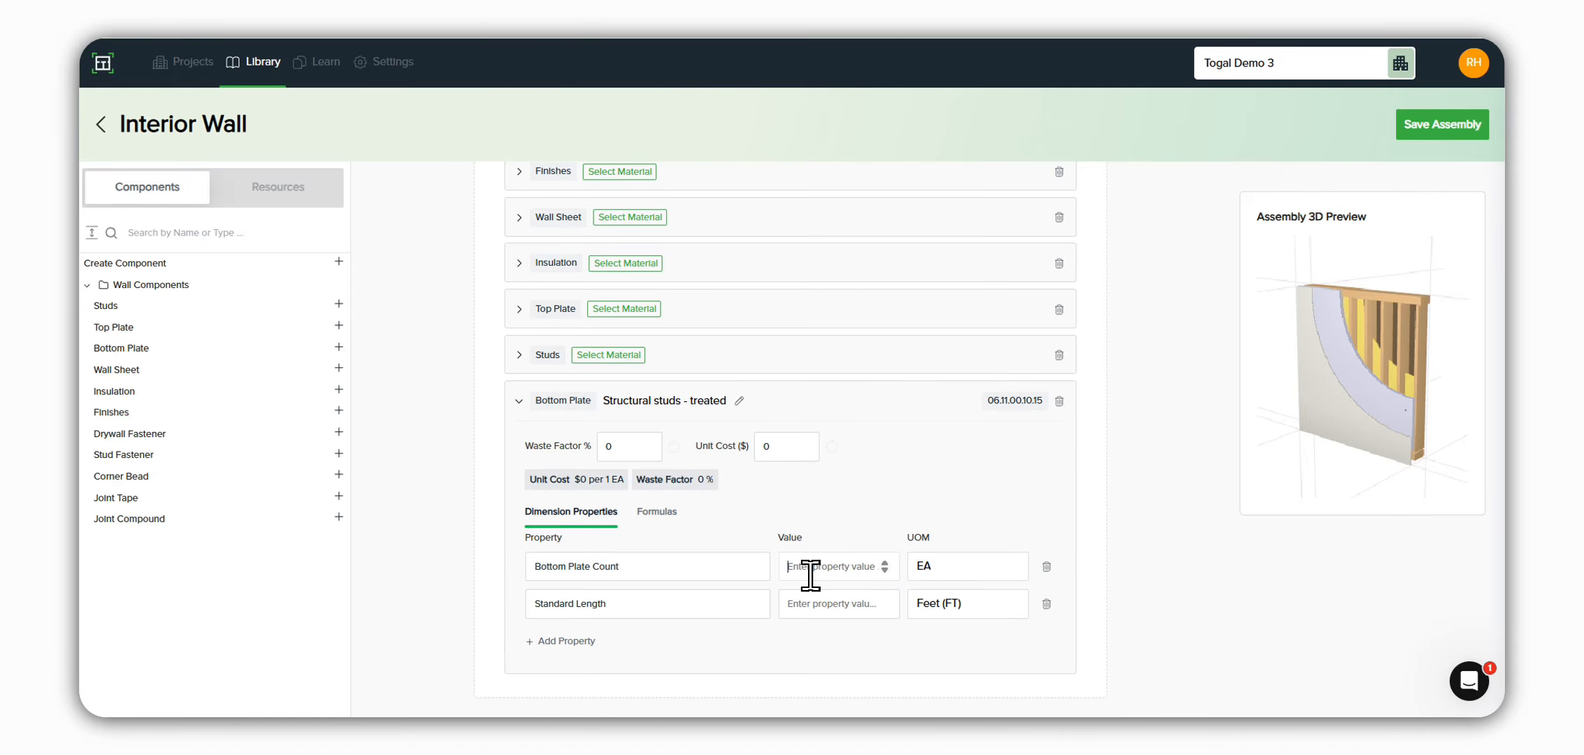
type("1")
left_click(819, 603)
type("1")
left_click(660, 511)
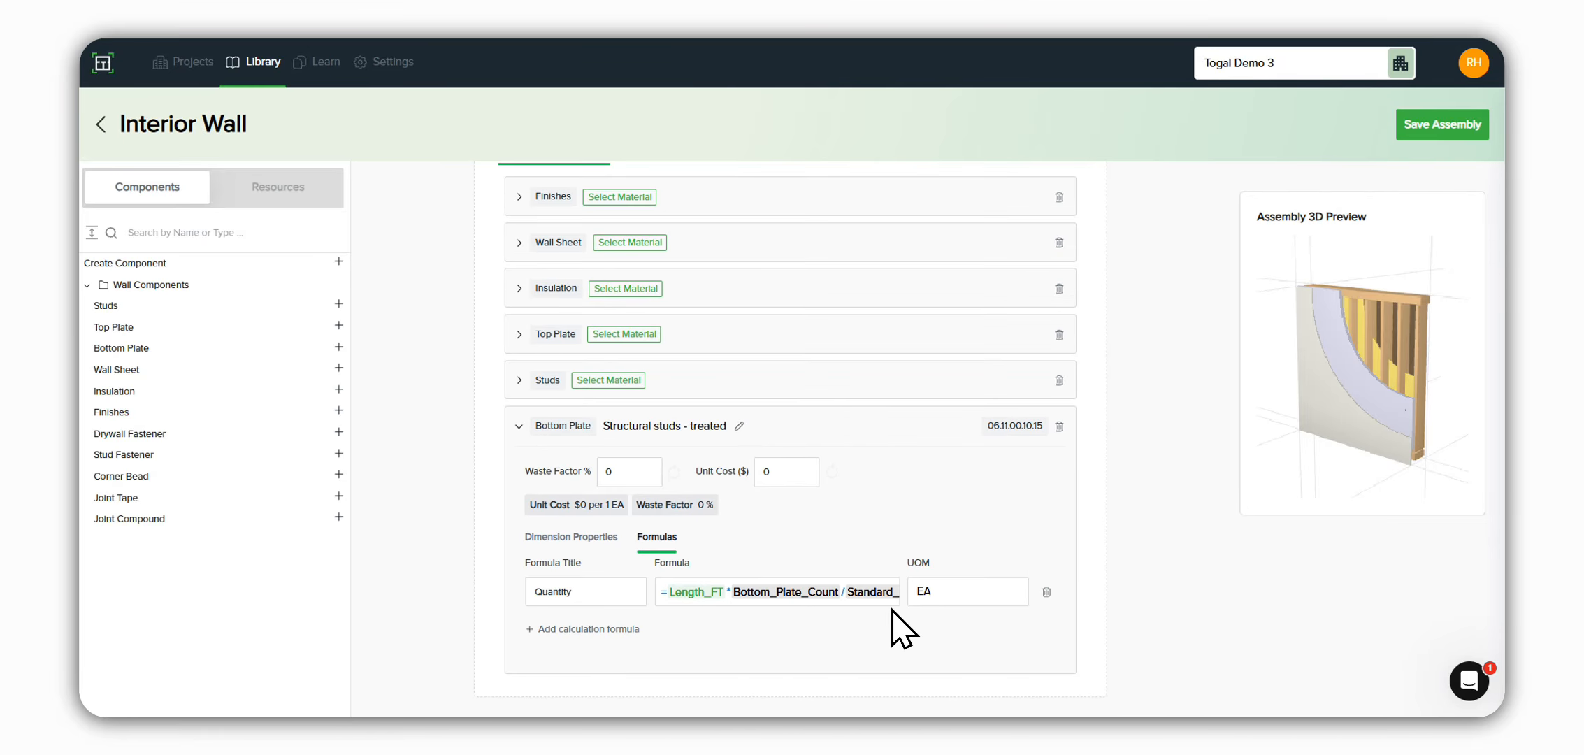
left_click(569, 537)
left_click(523, 427)
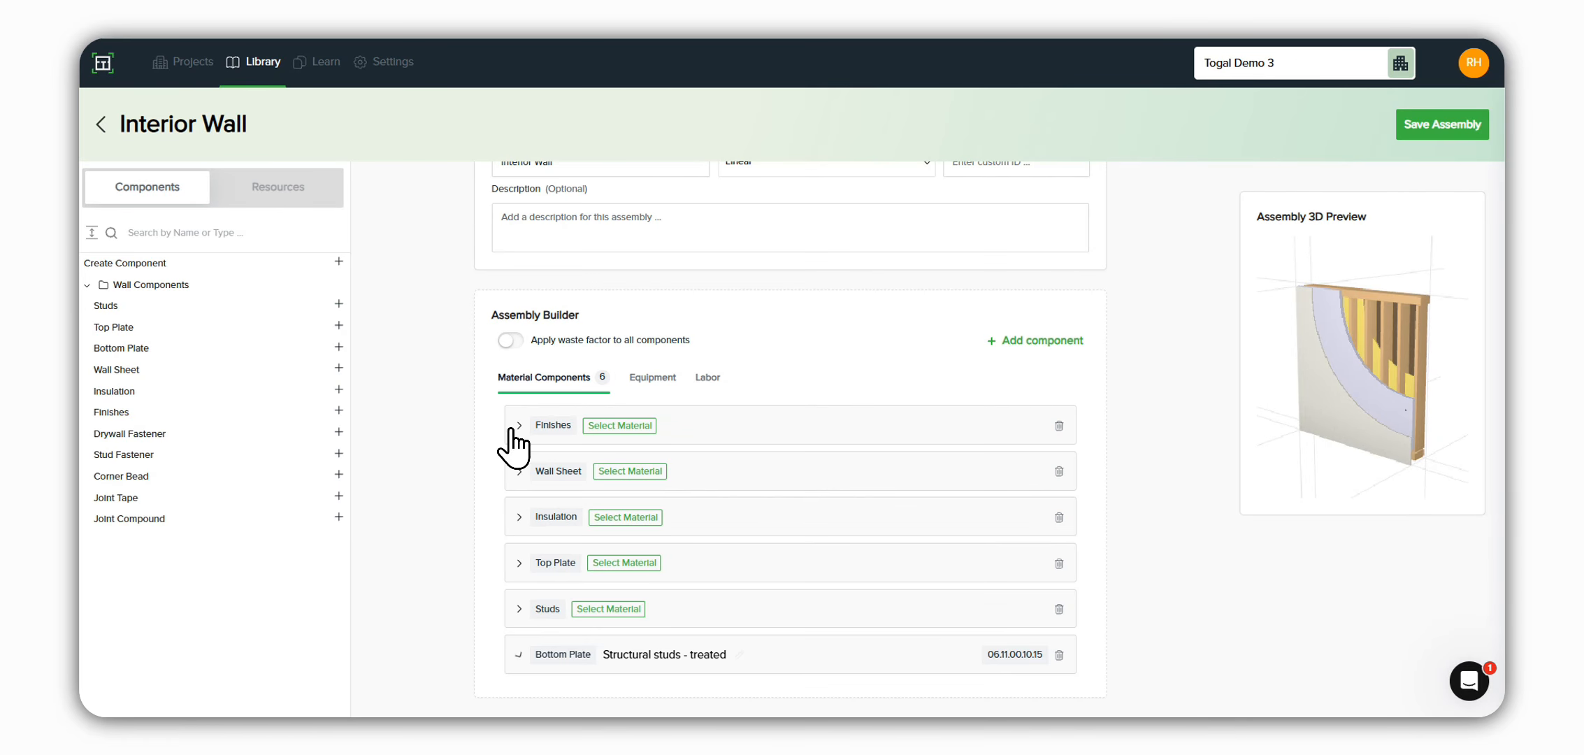
Step: Find stud materials and assign "Structural wood studs - 2x4" to the Studs component
left_click(593, 610)
left_click(678, 199)
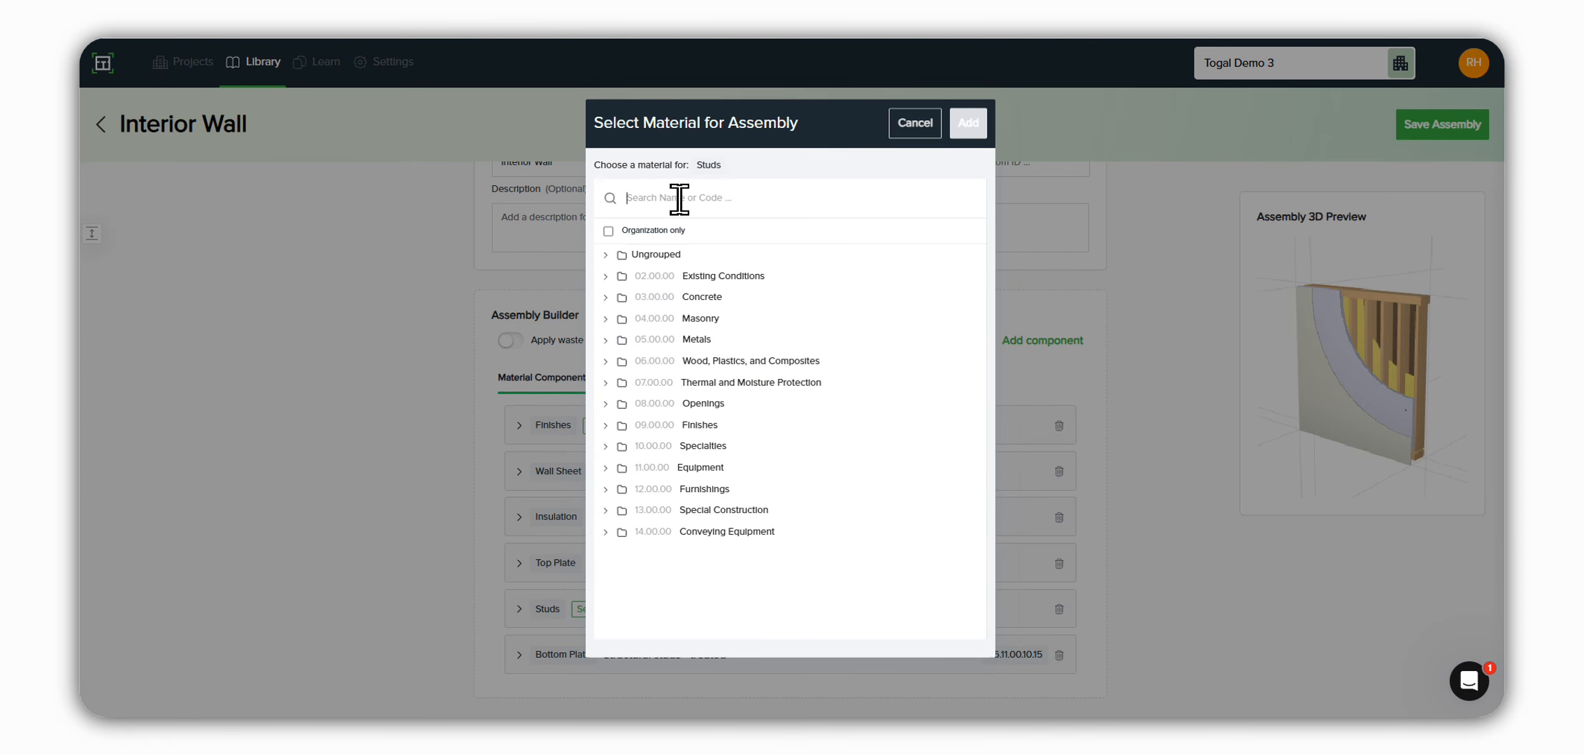
type("stud")
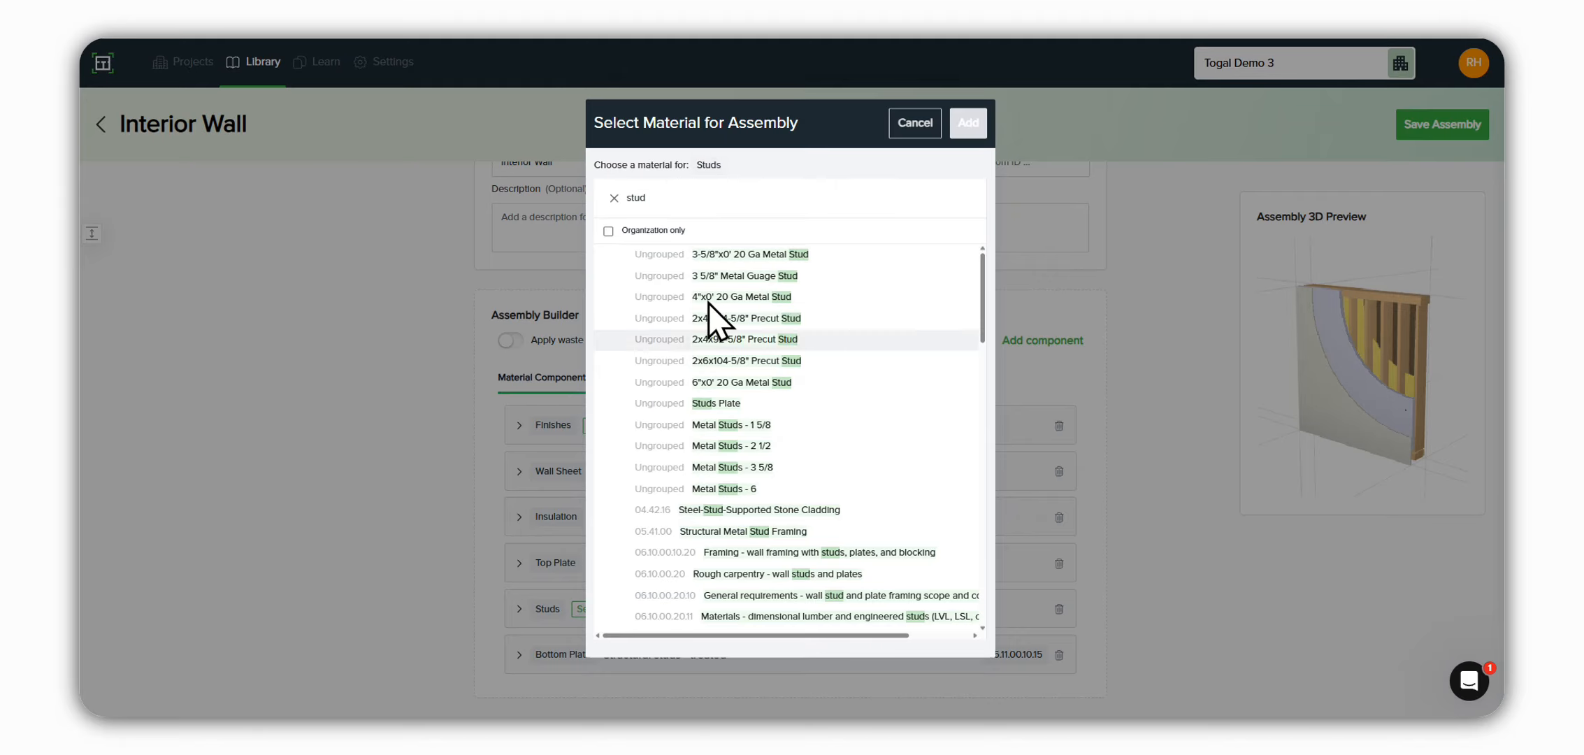
scroll(758, 430, "down", 1)
scroll(769, 426, "down", 4)
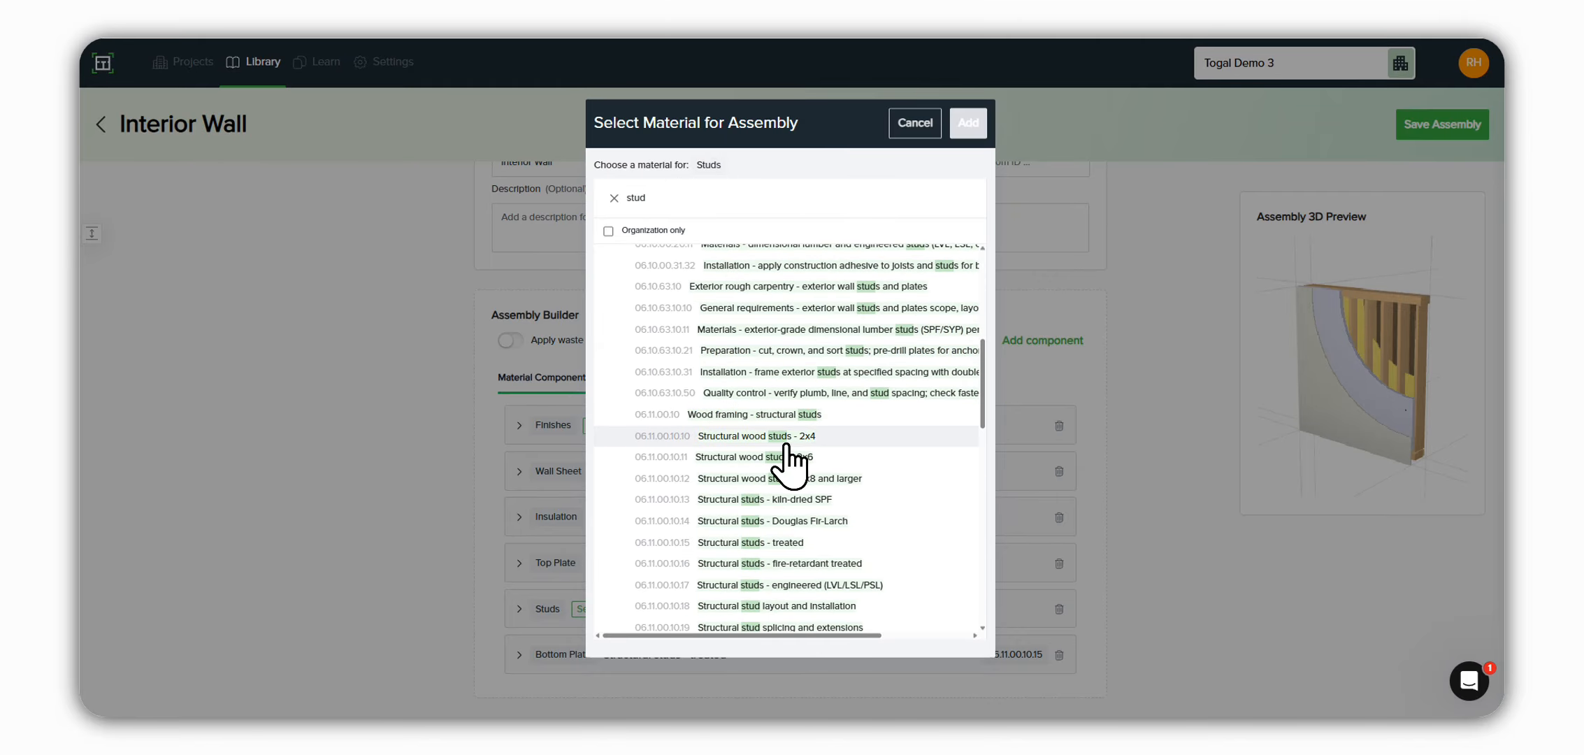
left_click(789, 439)
left_click(967, 124)
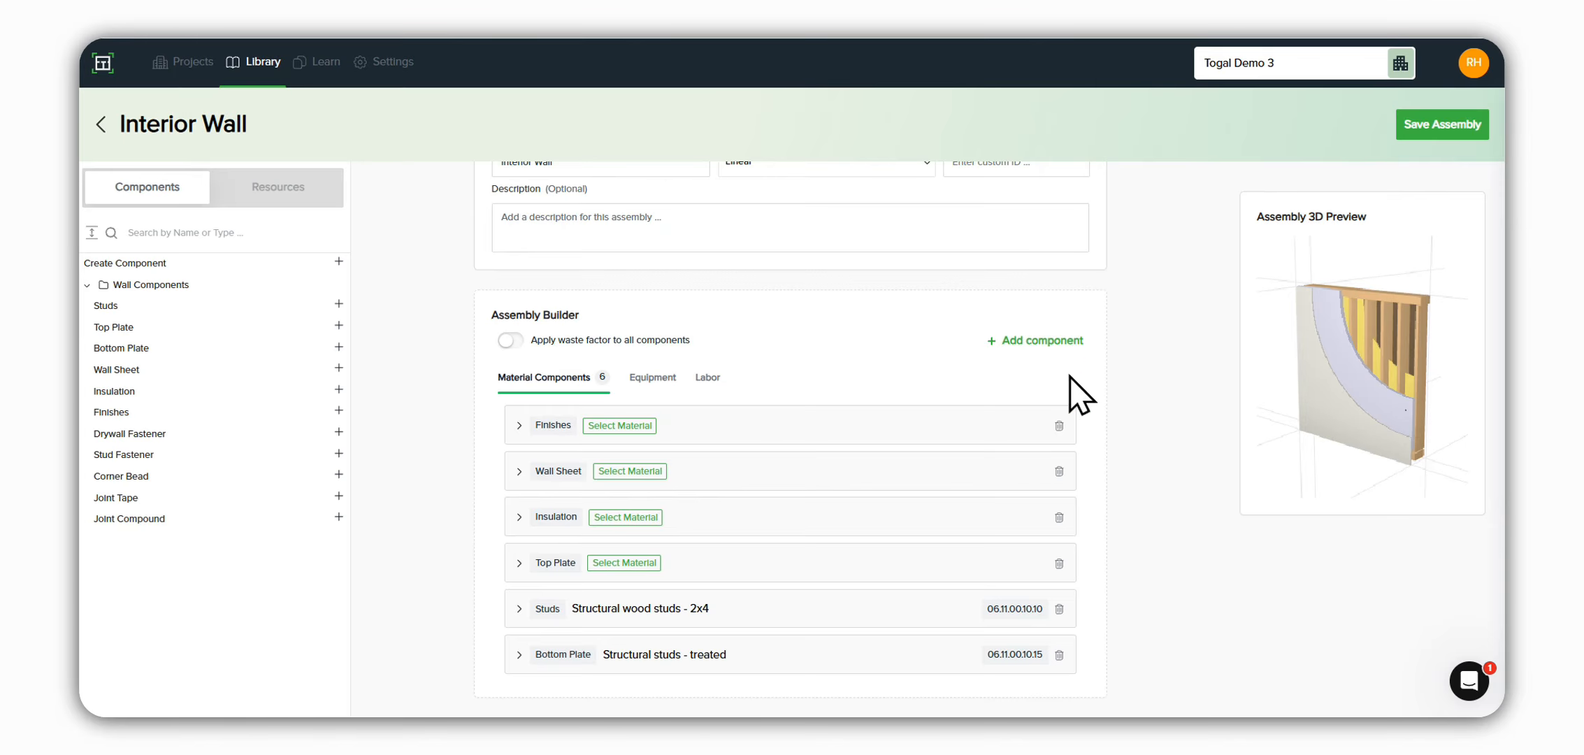
Step: Set stud spacing to 16 inches, stud length to 12 feet, and additional studs to 1 per corner, 1 per intersection and 2 per opening
left_click(519, 610)
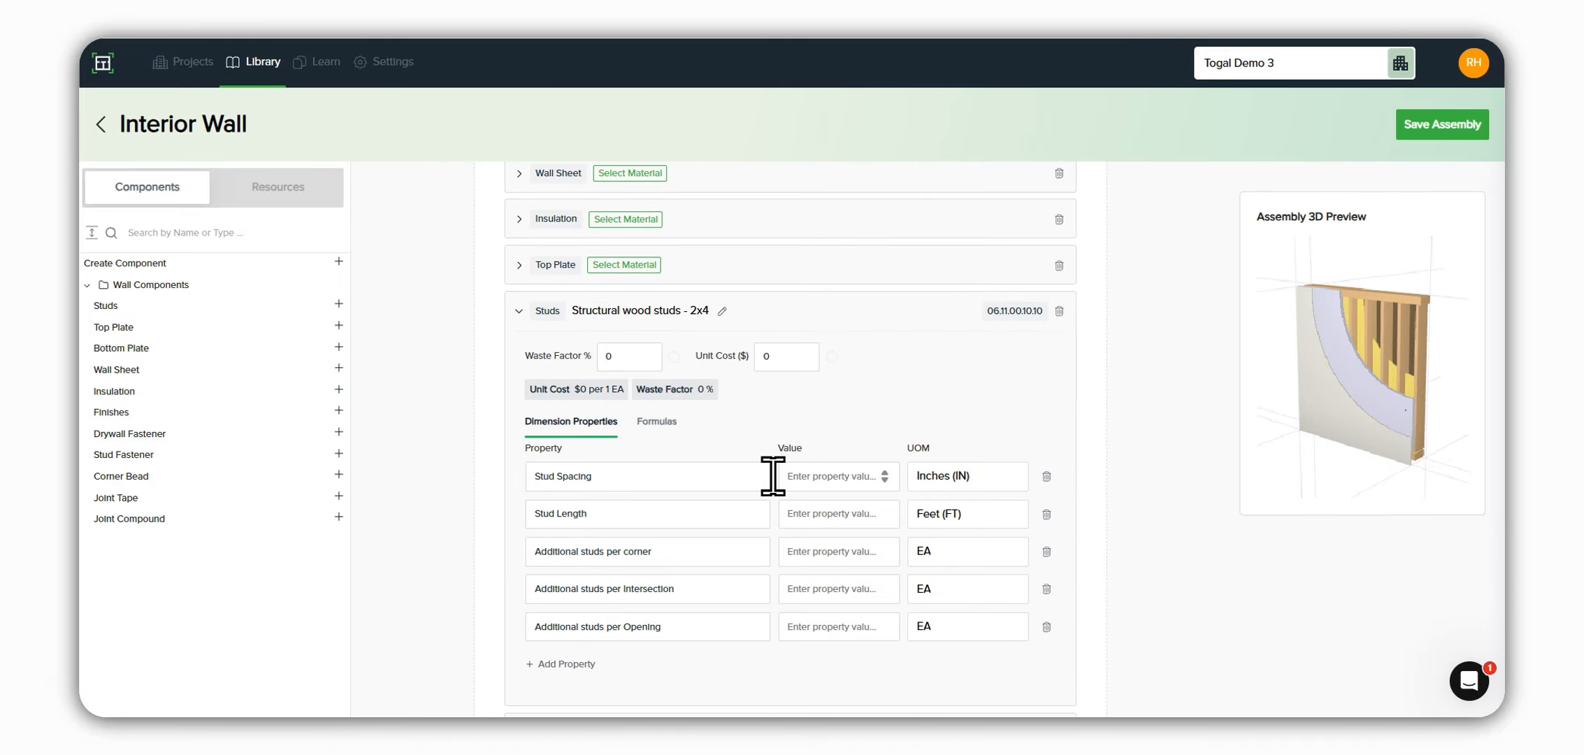
type("16")
left_click(815, 507)
type("12")
left_click(851, 551)
type("1")
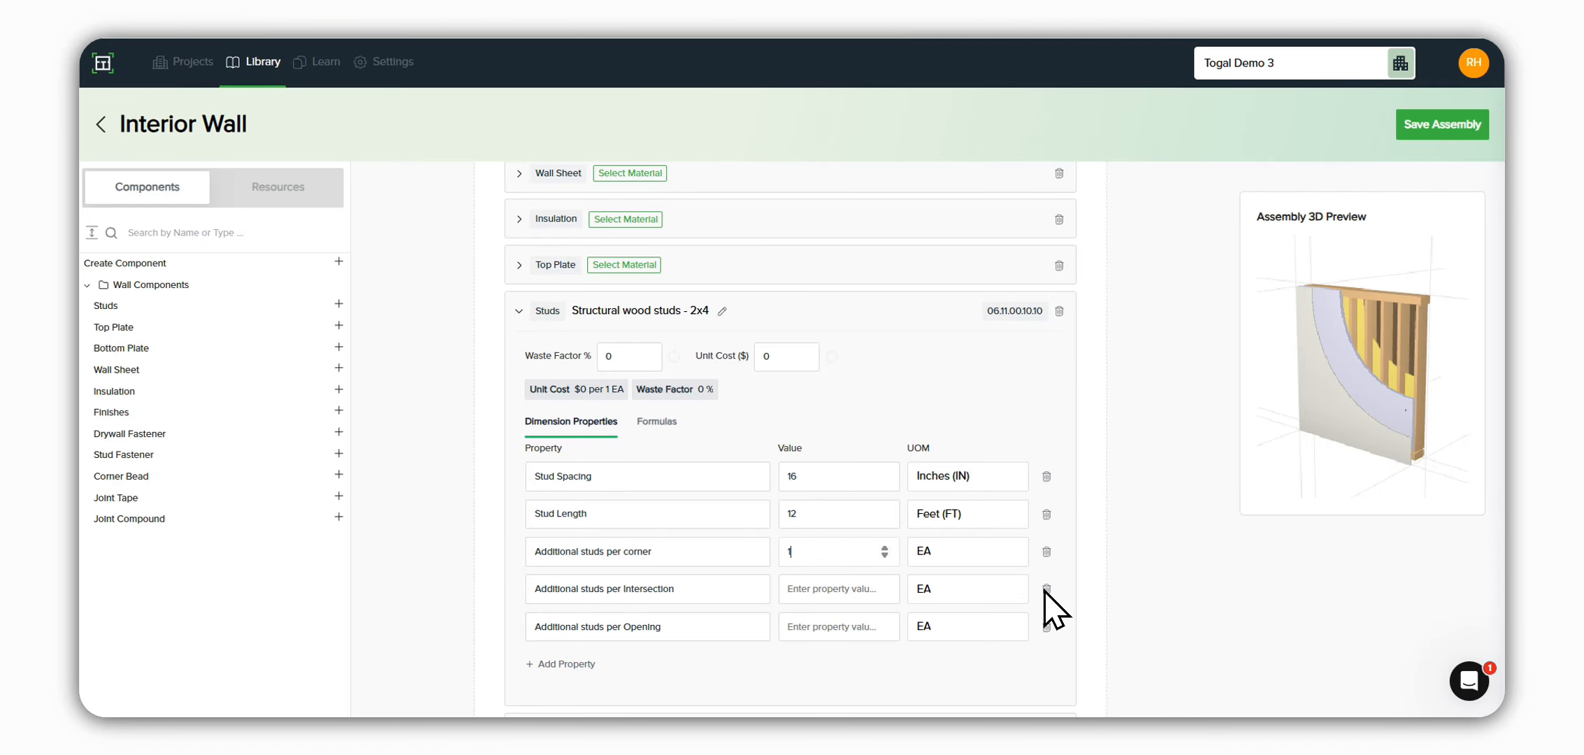
left_click(867, 589)
type("1")
left_click(836, 628)
type("2")
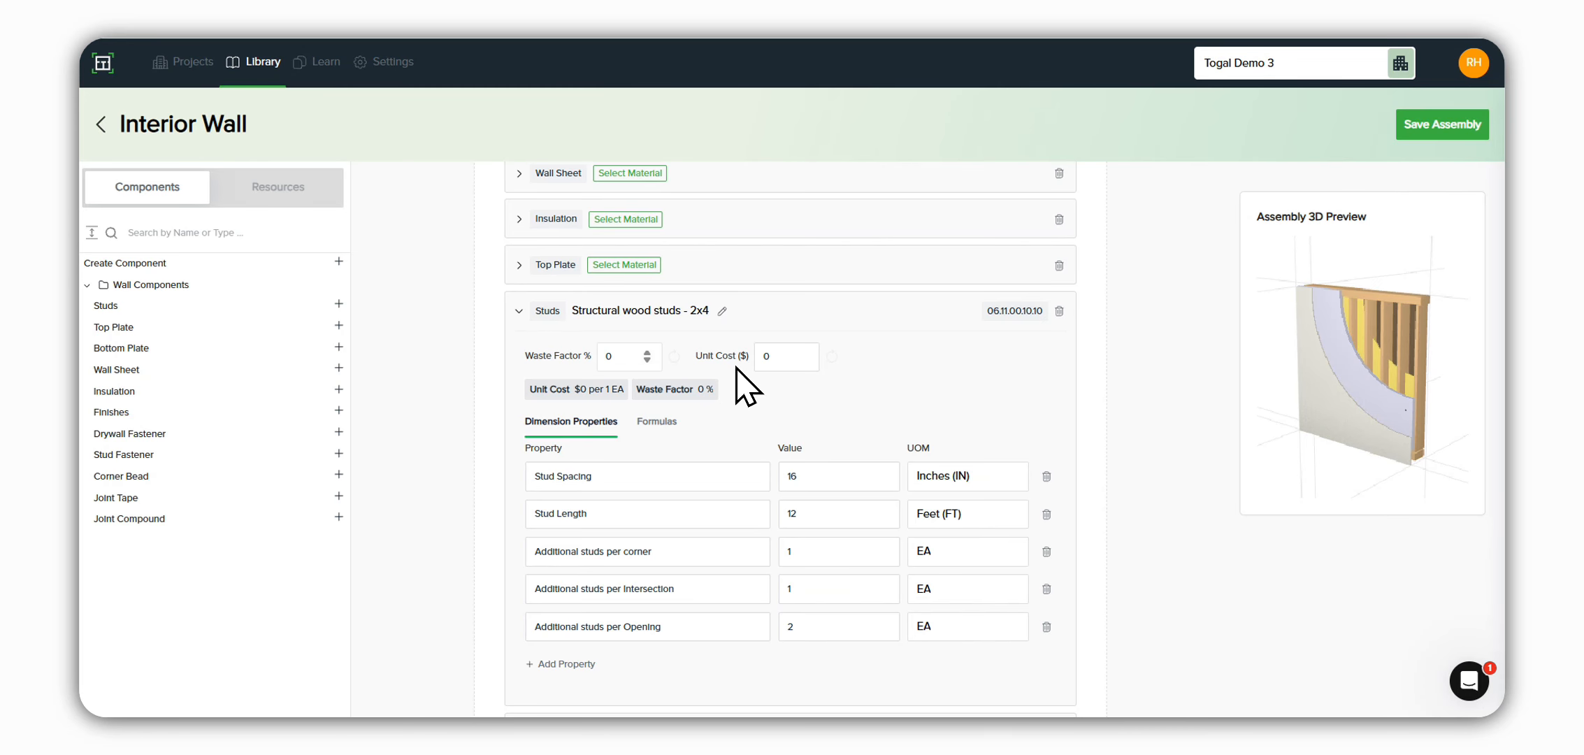
Step: Set the Bottom Plate unit cost to $13.85, save the Interior Wall assembly and return to the organization assemblies
key("BackSpace")
type("5")
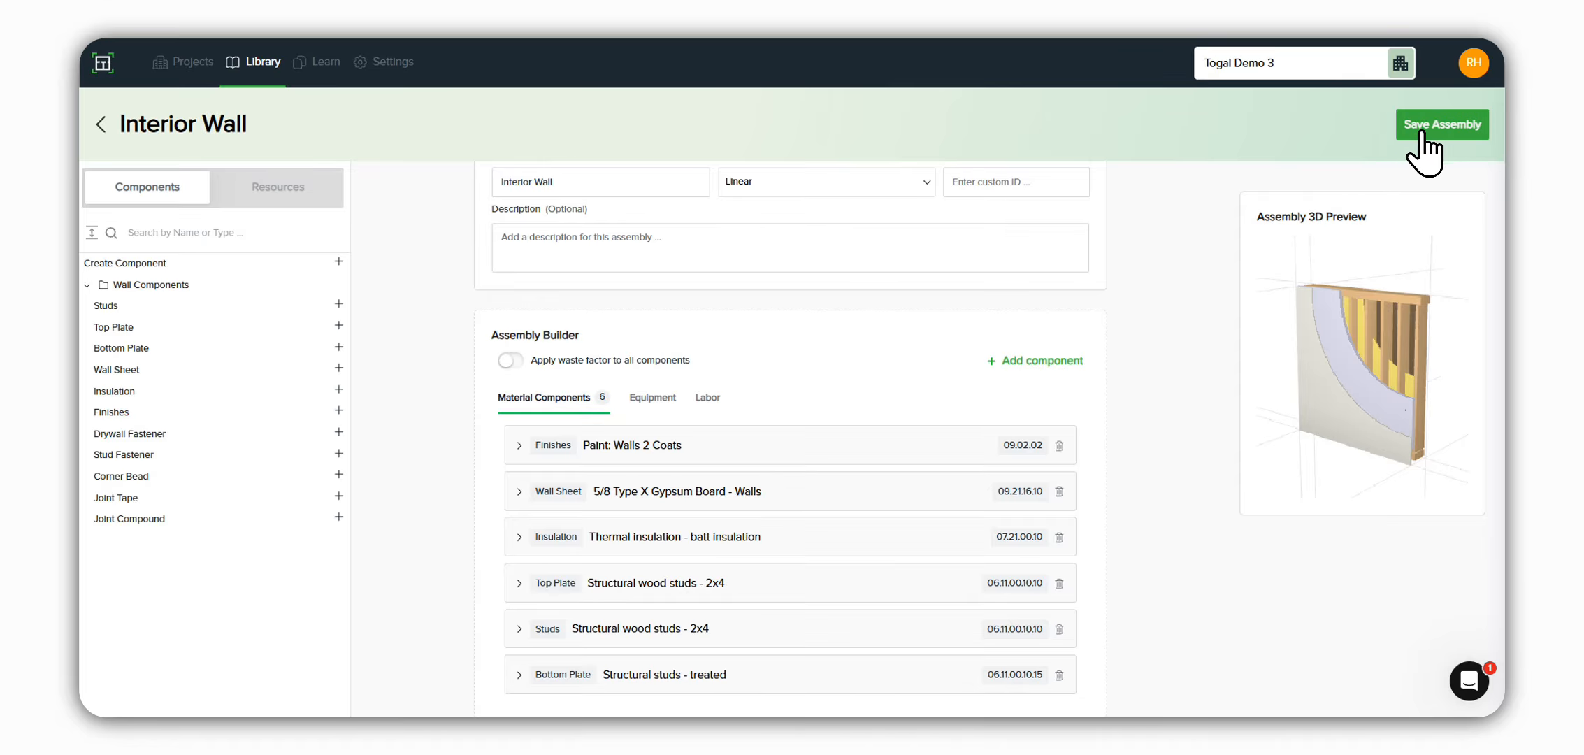
key("BackSpace")
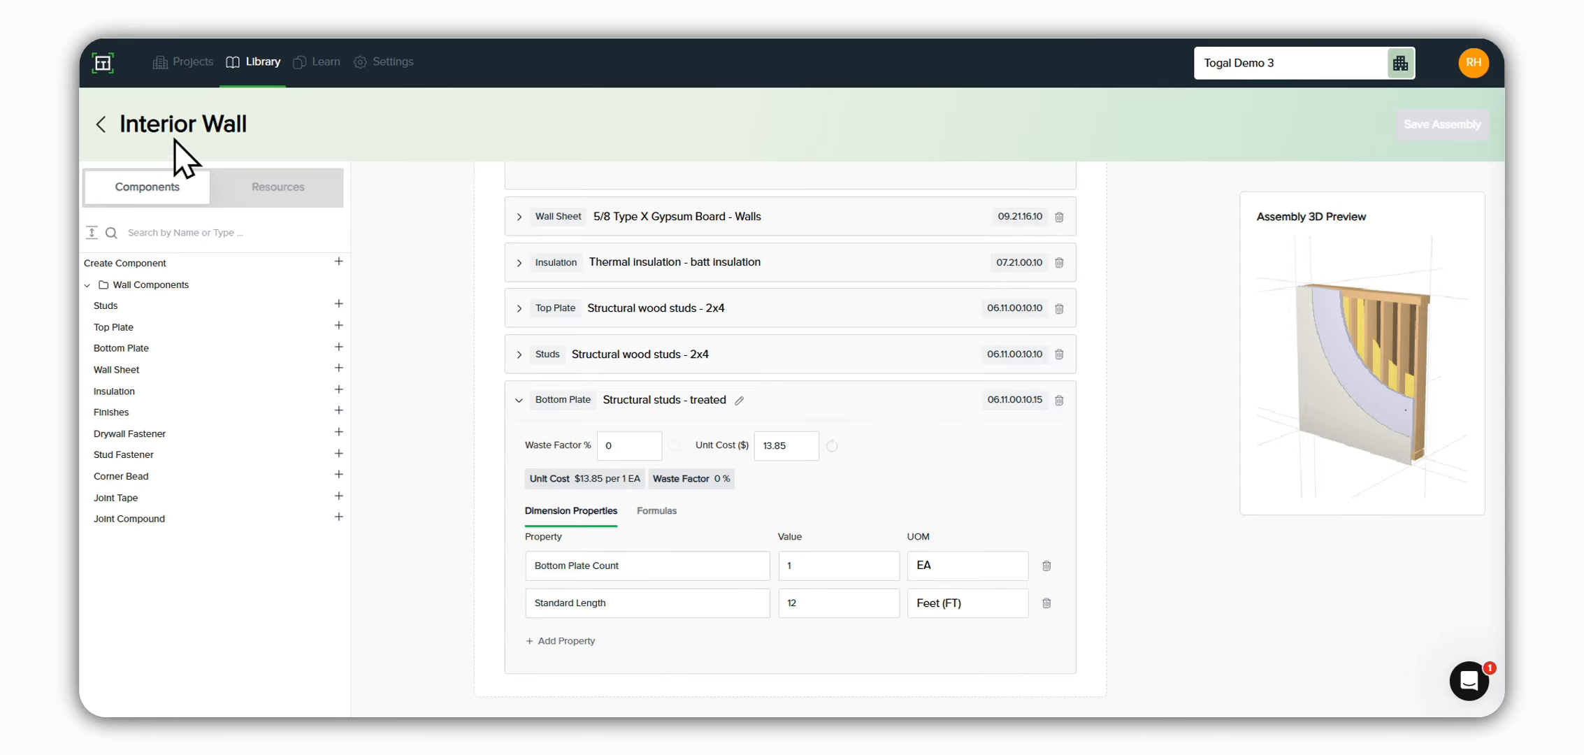
left_click(100, 125)
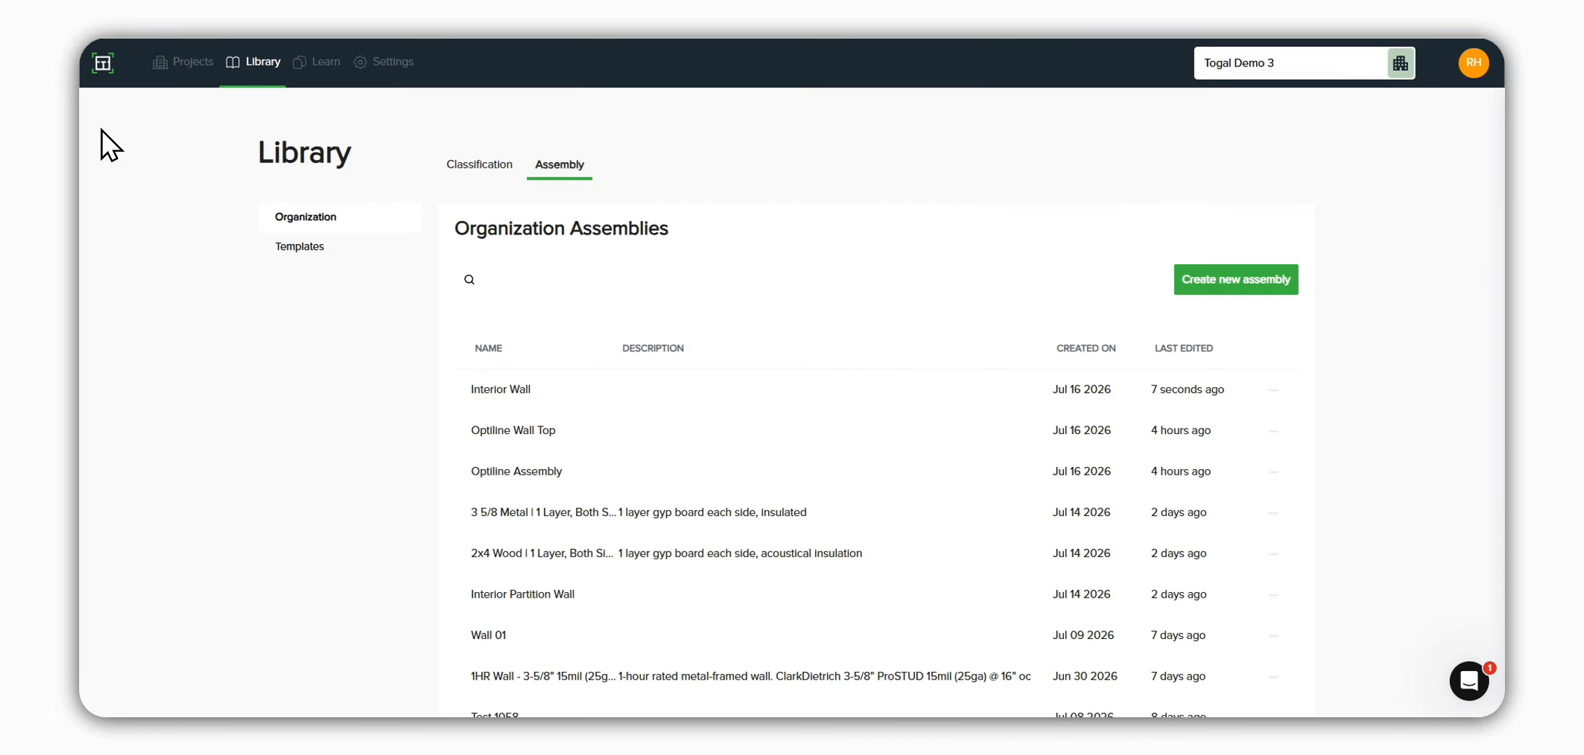
key("BackSpace")
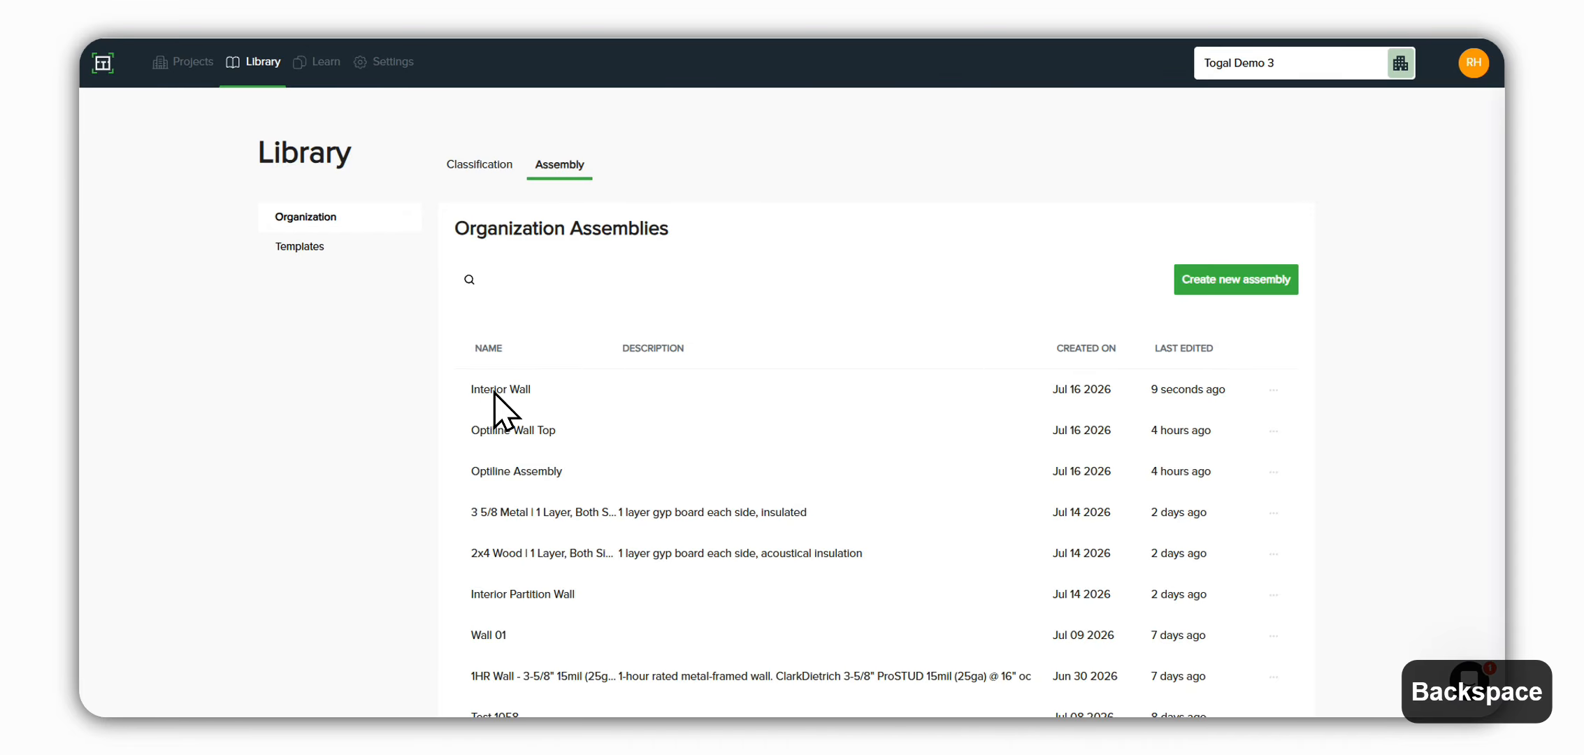
Step: Duplicate the Interior Wall assembly and rename the copy Party Wall
left_click(1273, 390)
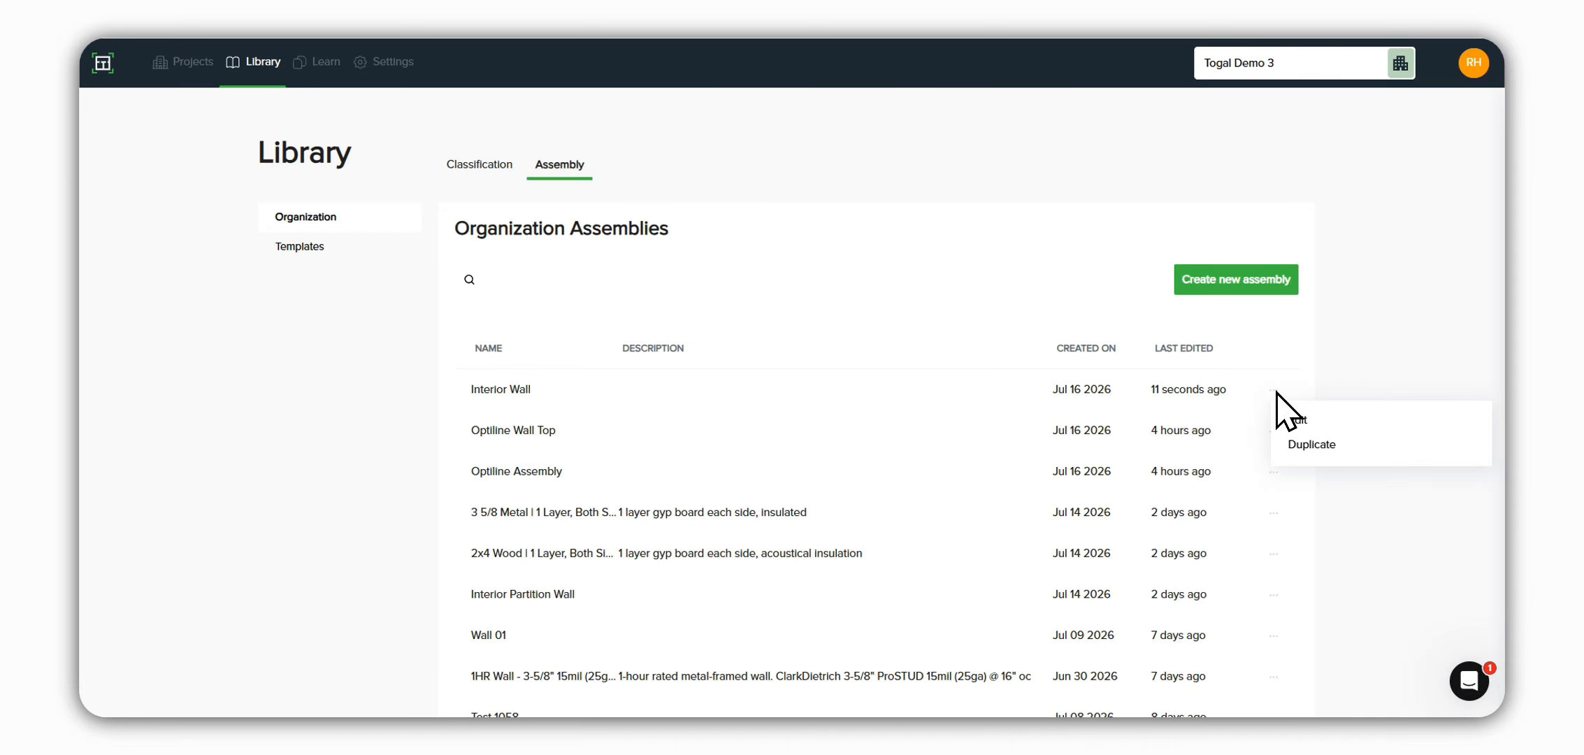
left_click(1304, 451)
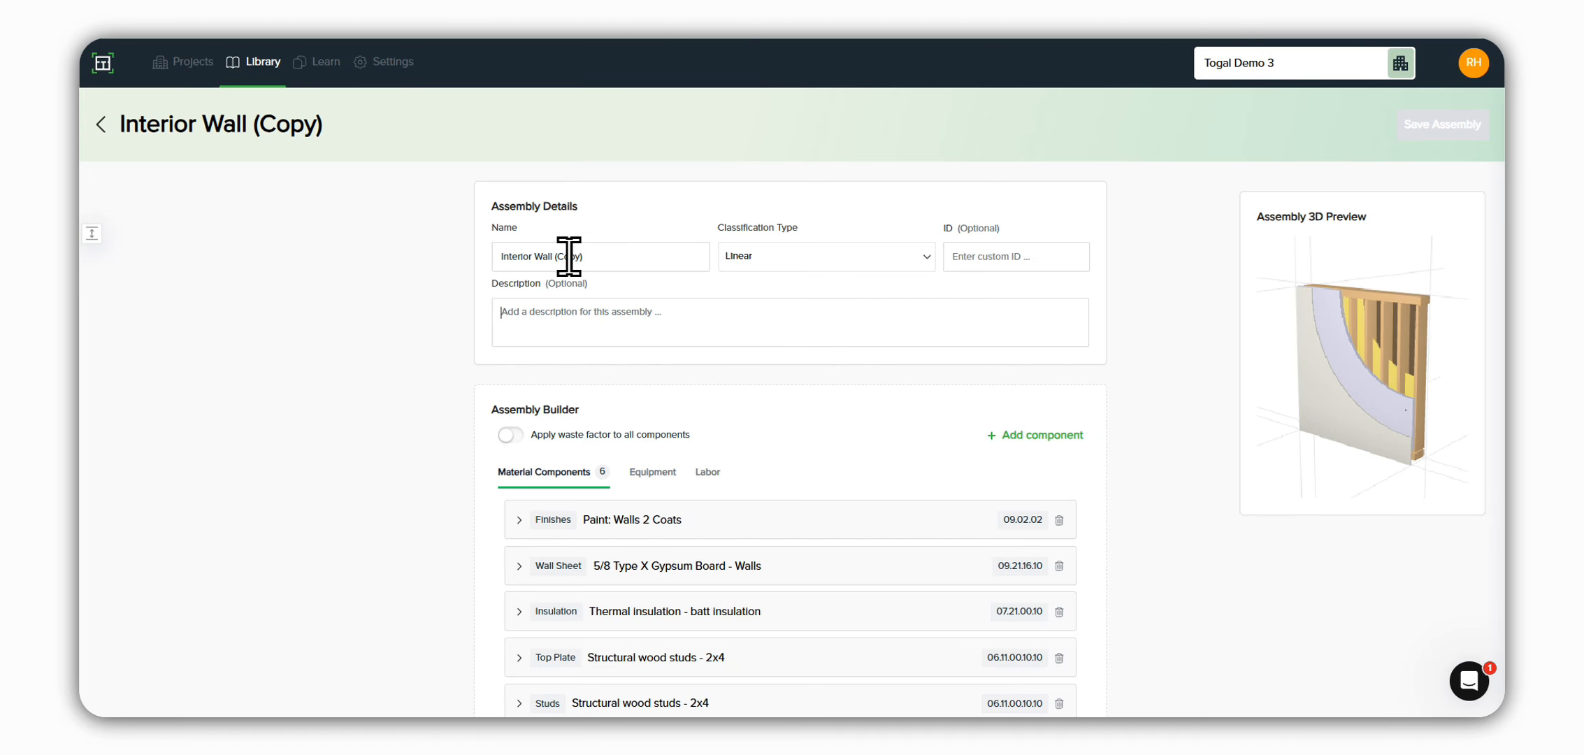
left_click(598, 258)
key("BackSpace")
key("BackSpace")
key("BackSpace")
key("BackSpace")
key("BackSpace")
key("BackSpace")
key("BackSpace")
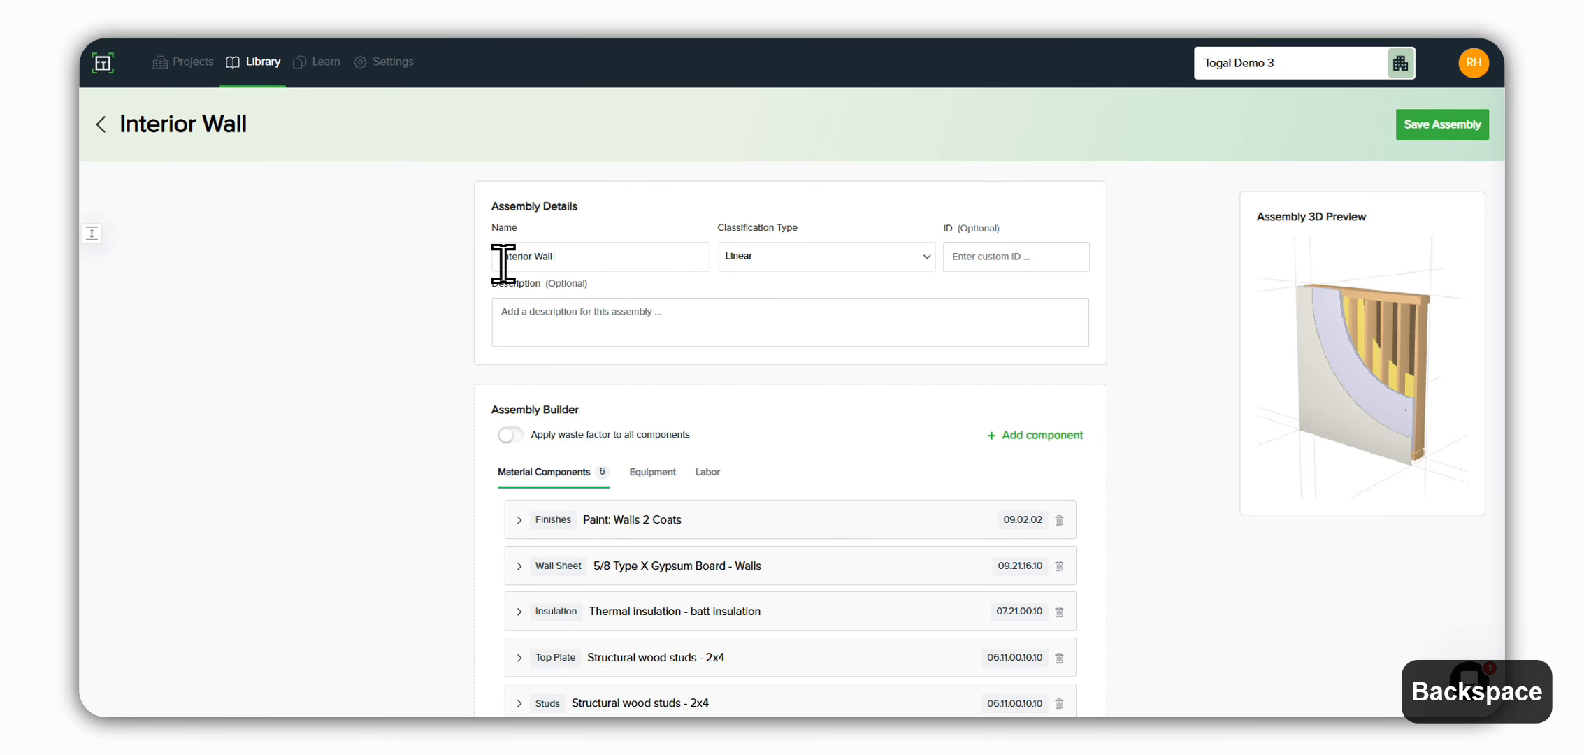
double_click(521, 256)
type("Par")
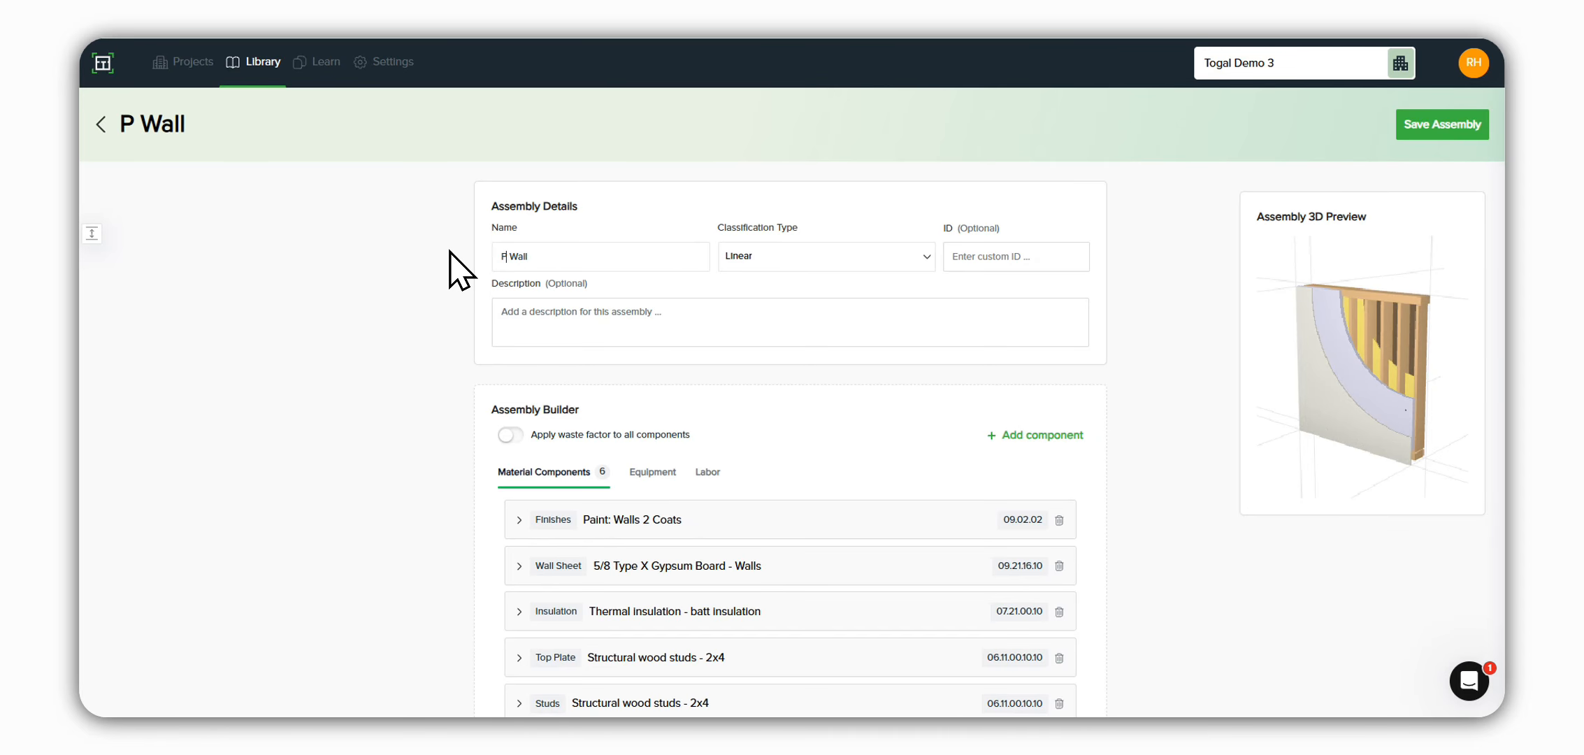
type("ty")
Step: Open the details of the Wall Sheet component in the Party Wall assembly
scroll(727, 486, "down", 1)
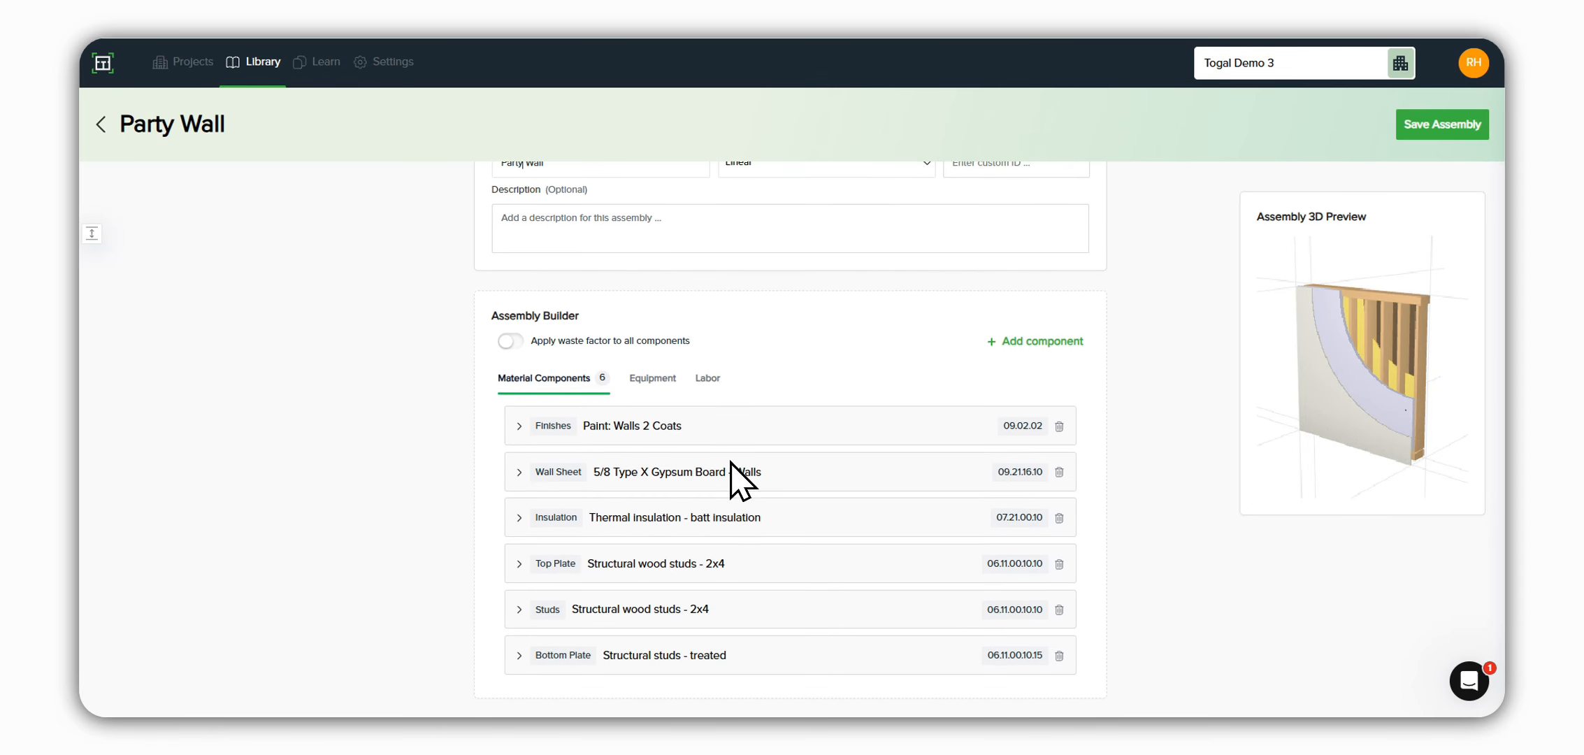
left_click(520, 471)
scroll(769, 594, "down", 3)
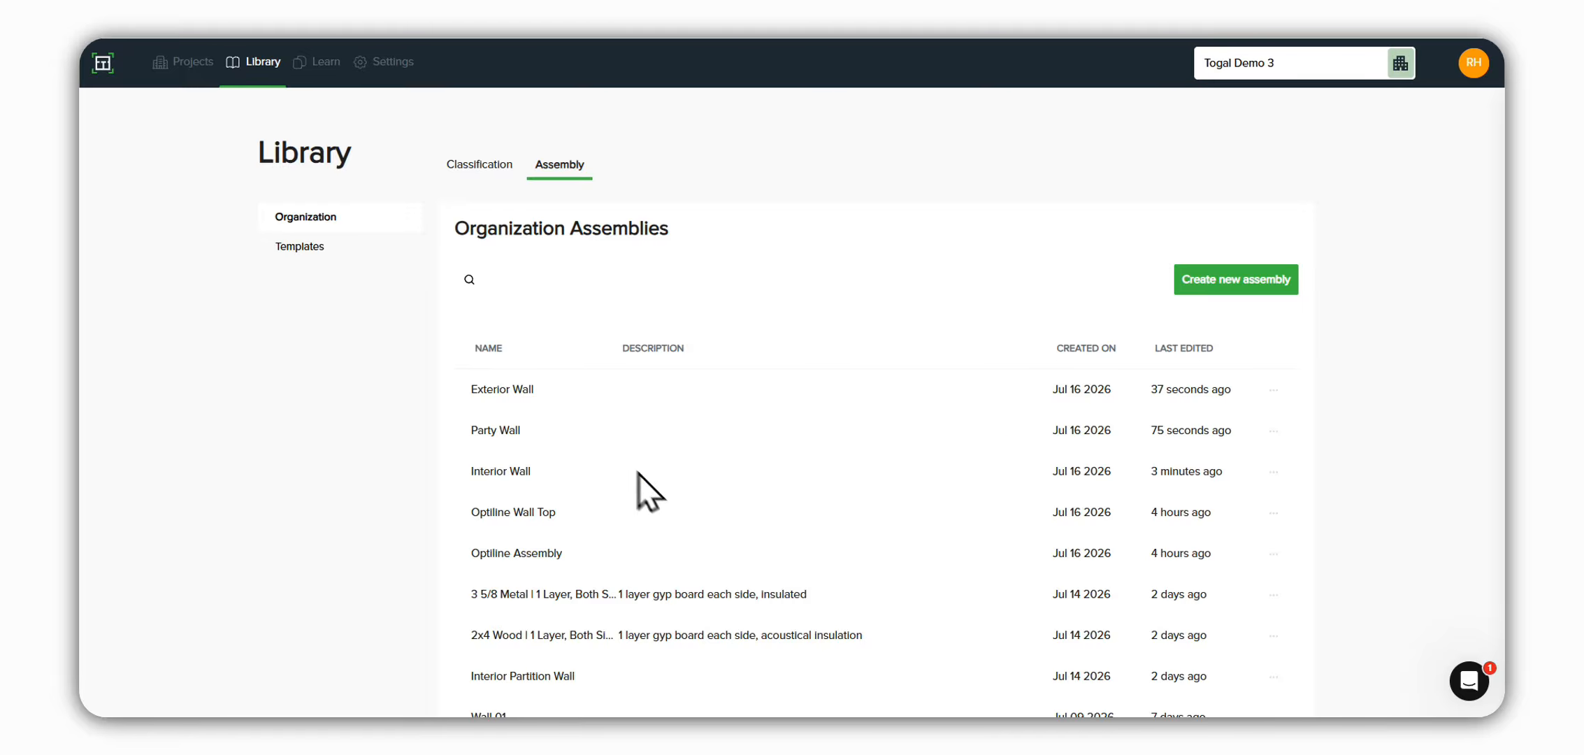
key("F5")
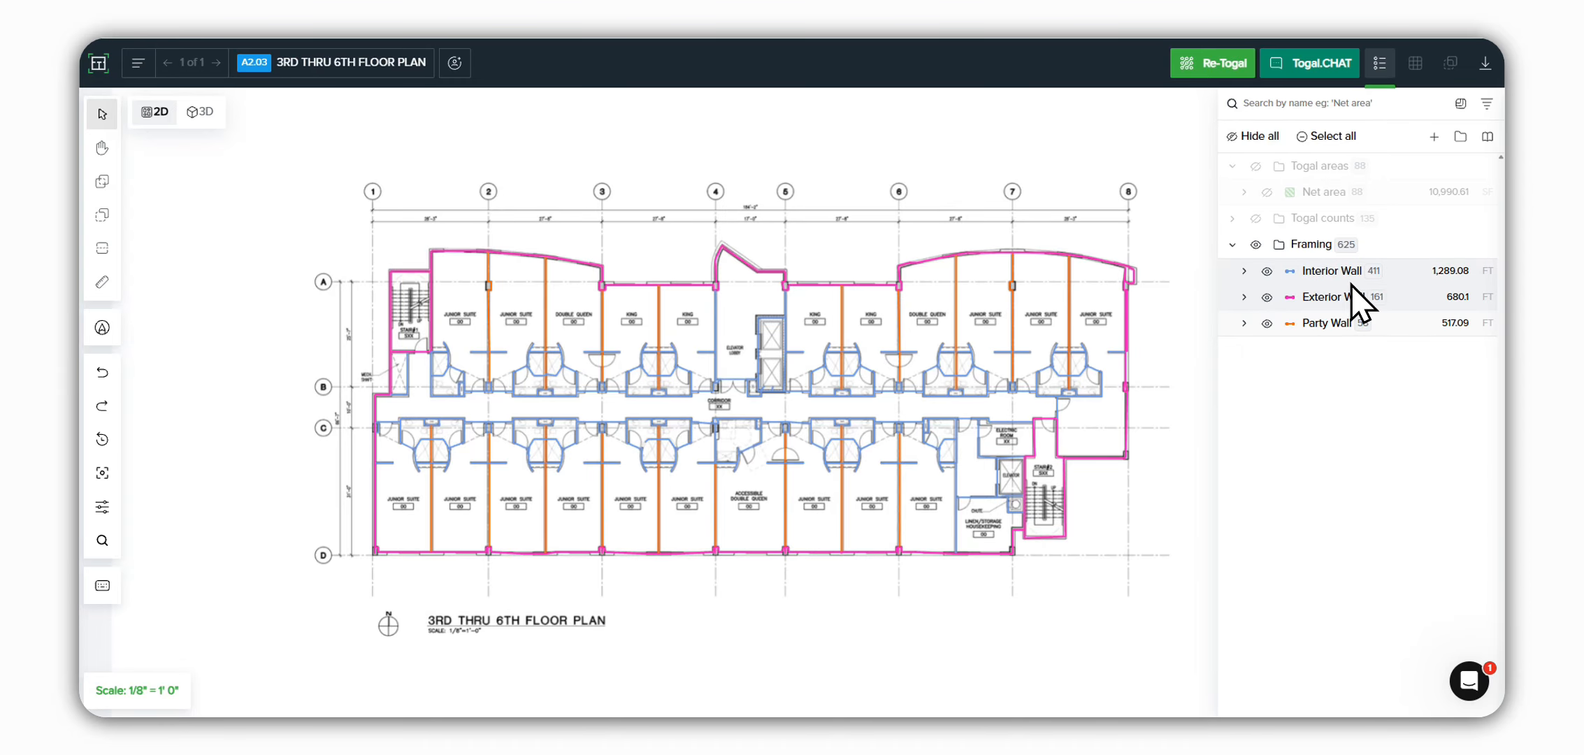
Step: Open the Interior Wall linear classification for editing and apply the Interior Wall assembly to it
mouse_move(1450, 275)
right_click(1335, 276)
left_click(1324, 298)
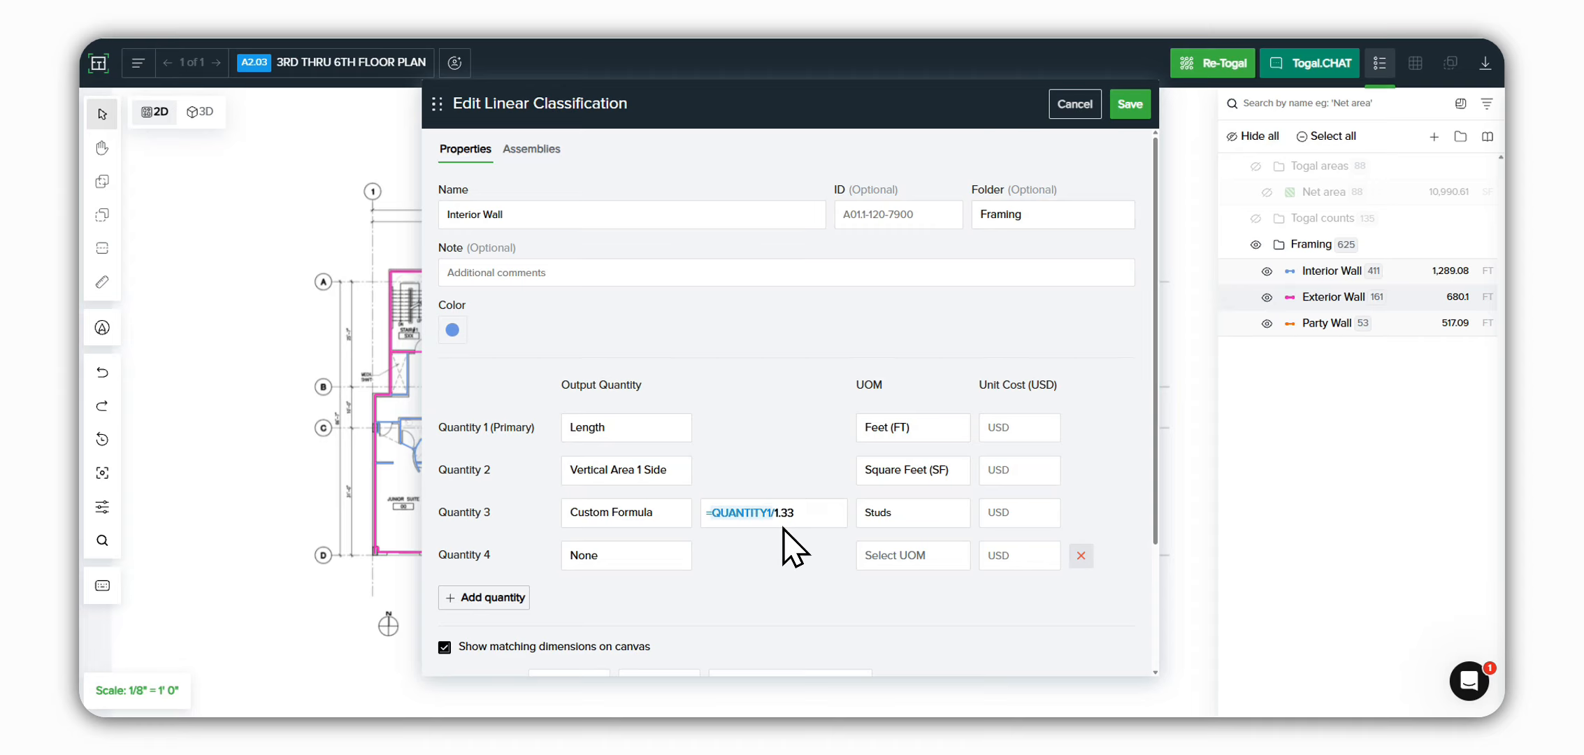
key("BackSpace")
left_click(535, 151)
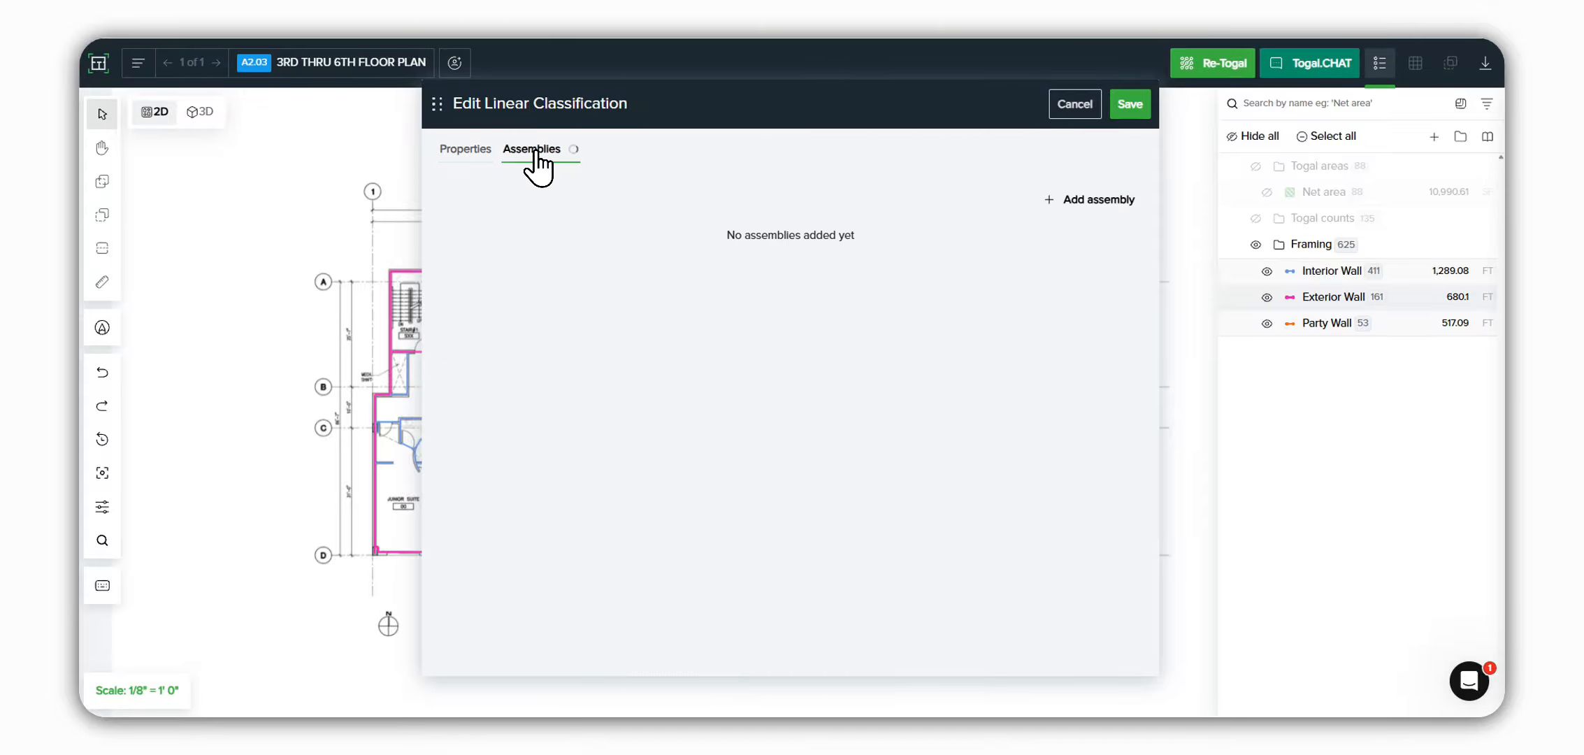
left_click(1064, 201)
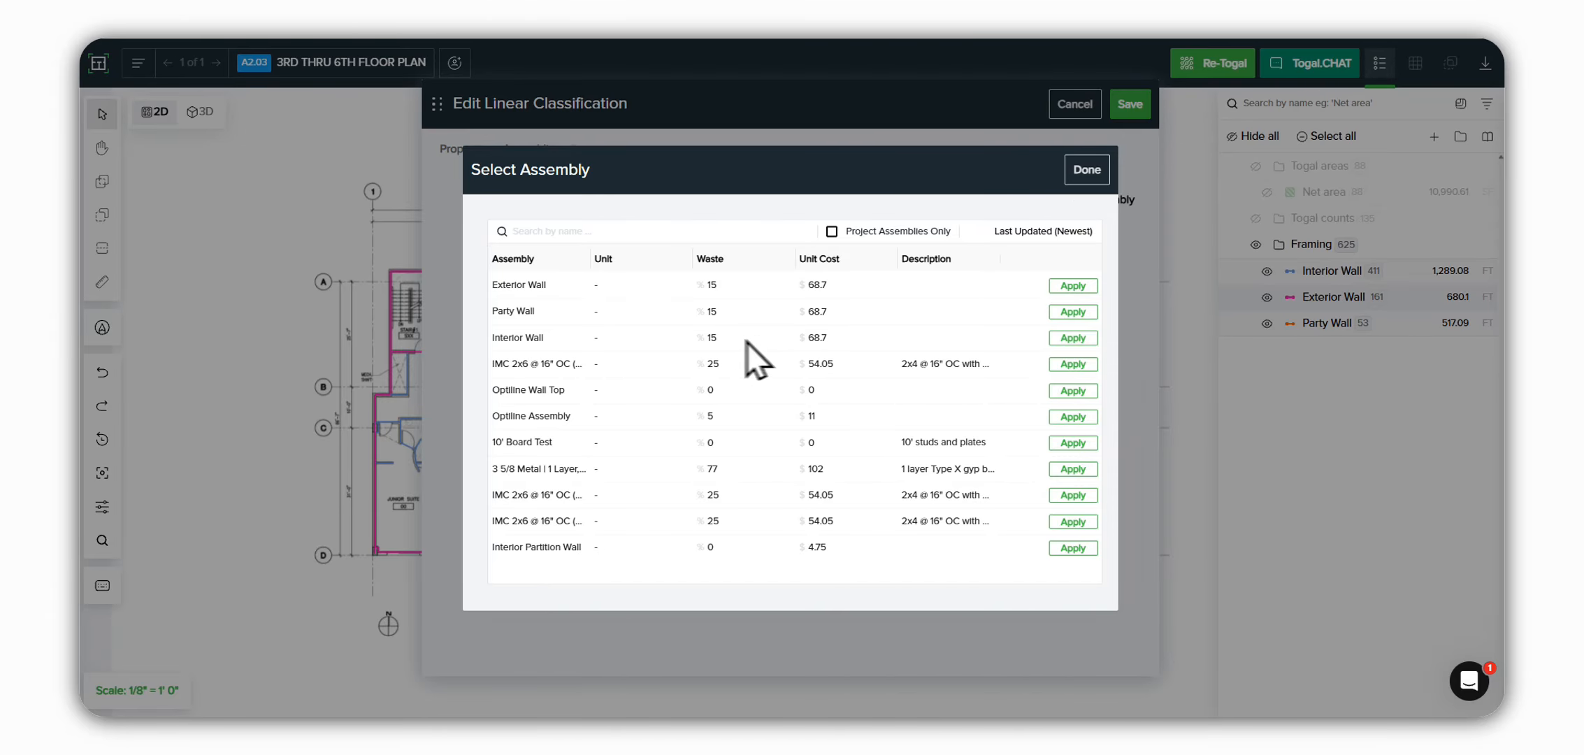
left_click(1055, 339)
left_click(1086, 170)
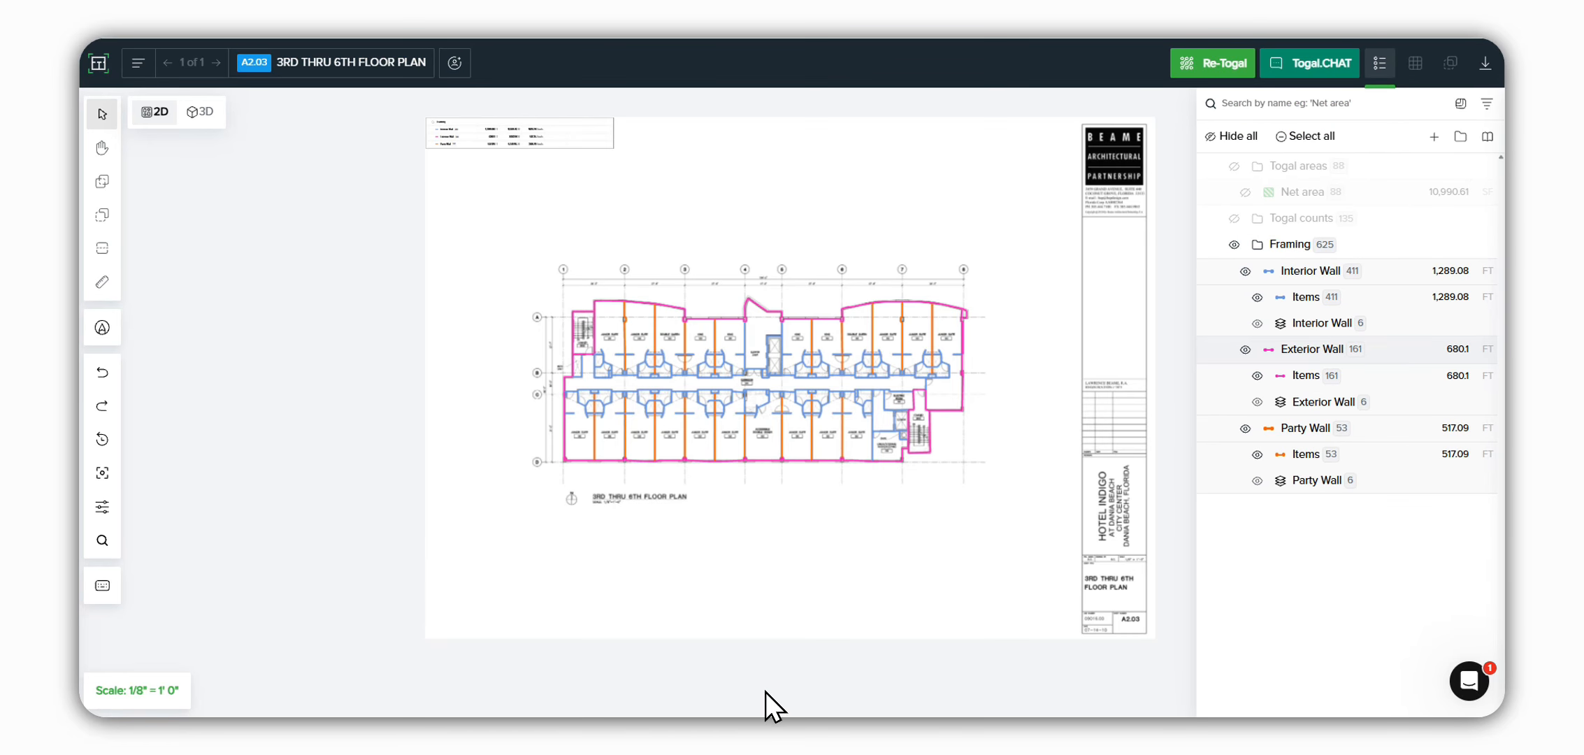
key("shift+9")
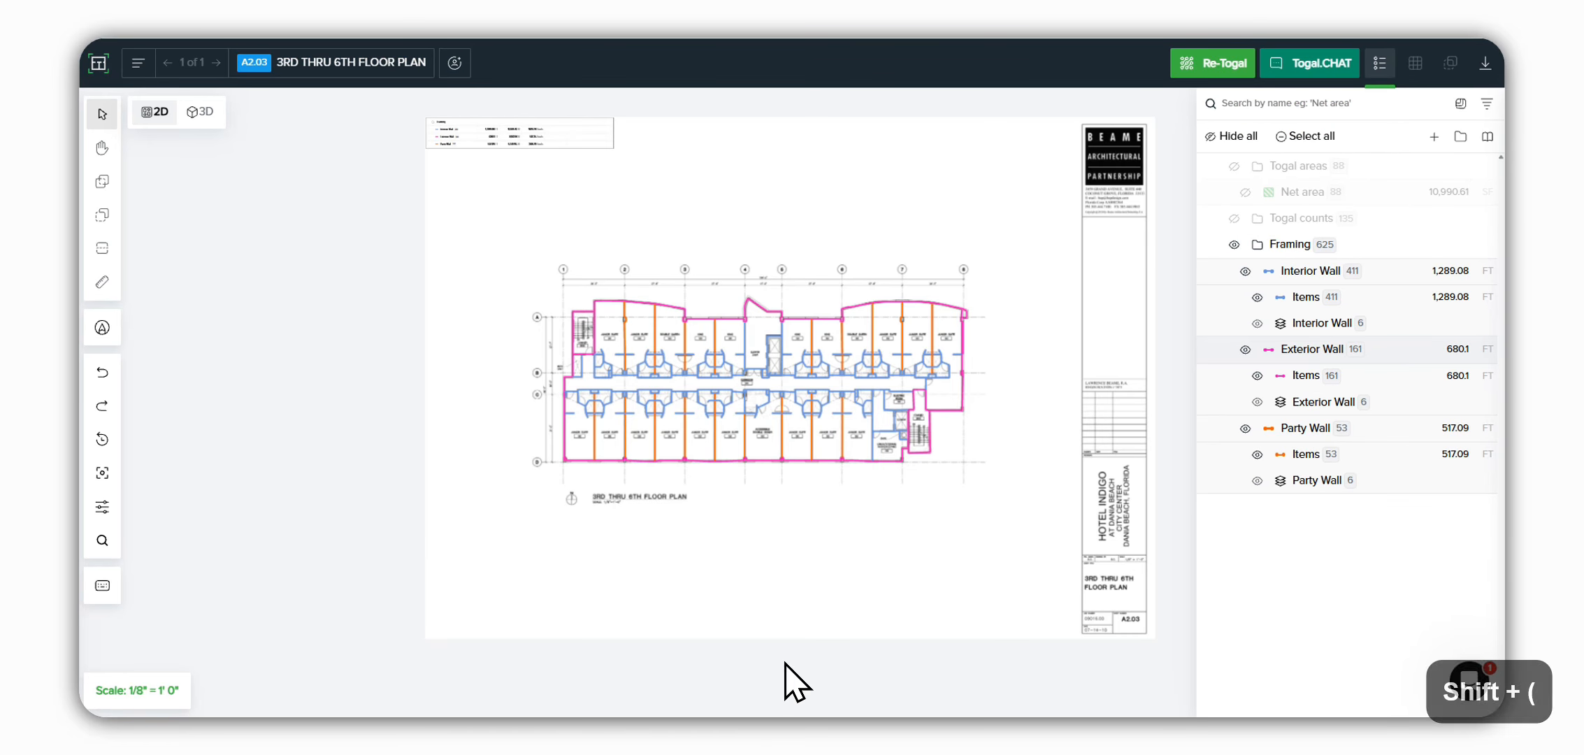
key("Down")
key("shift+0")
key("shift+8")
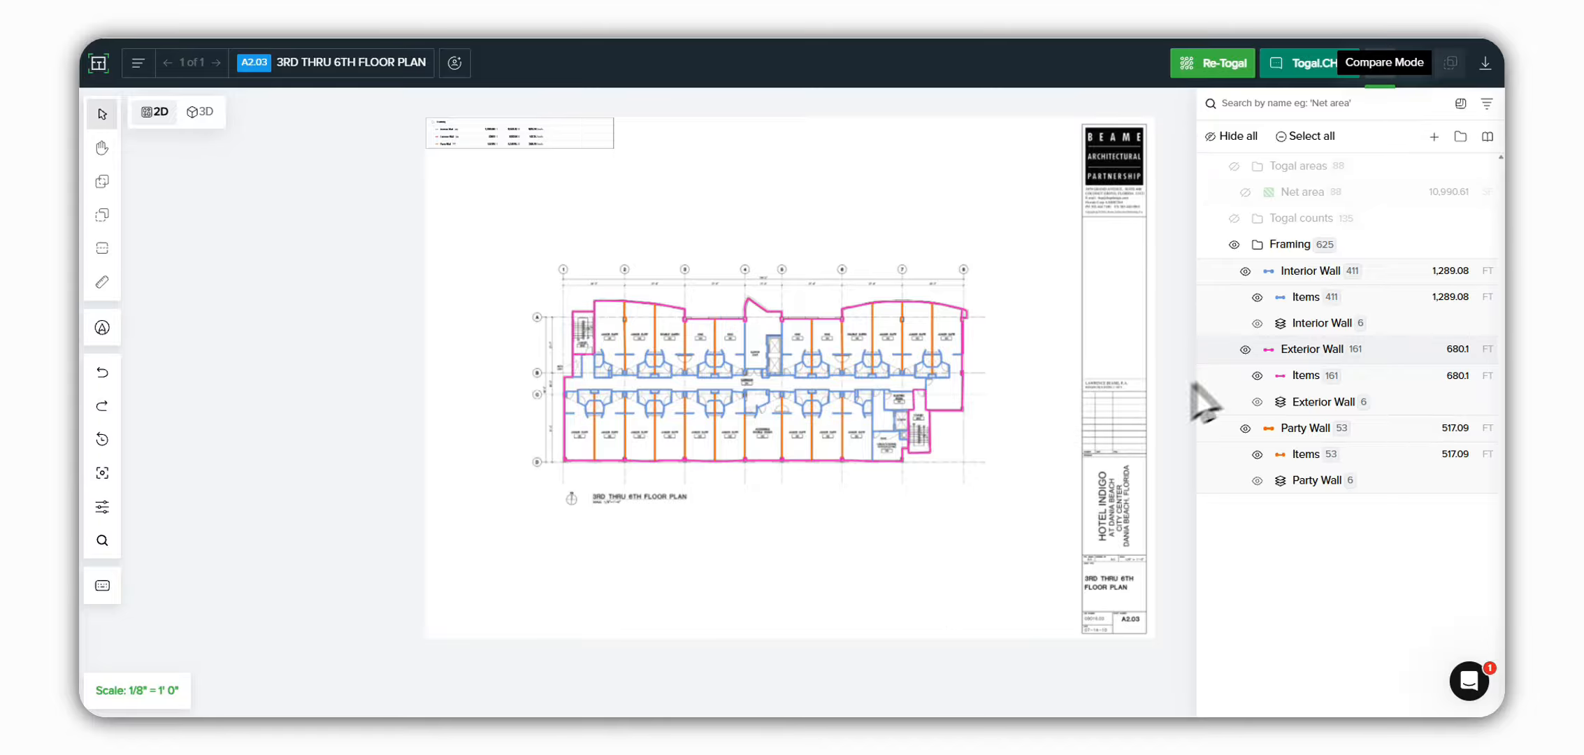
Step: Show the takeoff quantities table in Assembly Mode for one drawing, grouped by assembly, and widen the table
left_click(1416, 62)
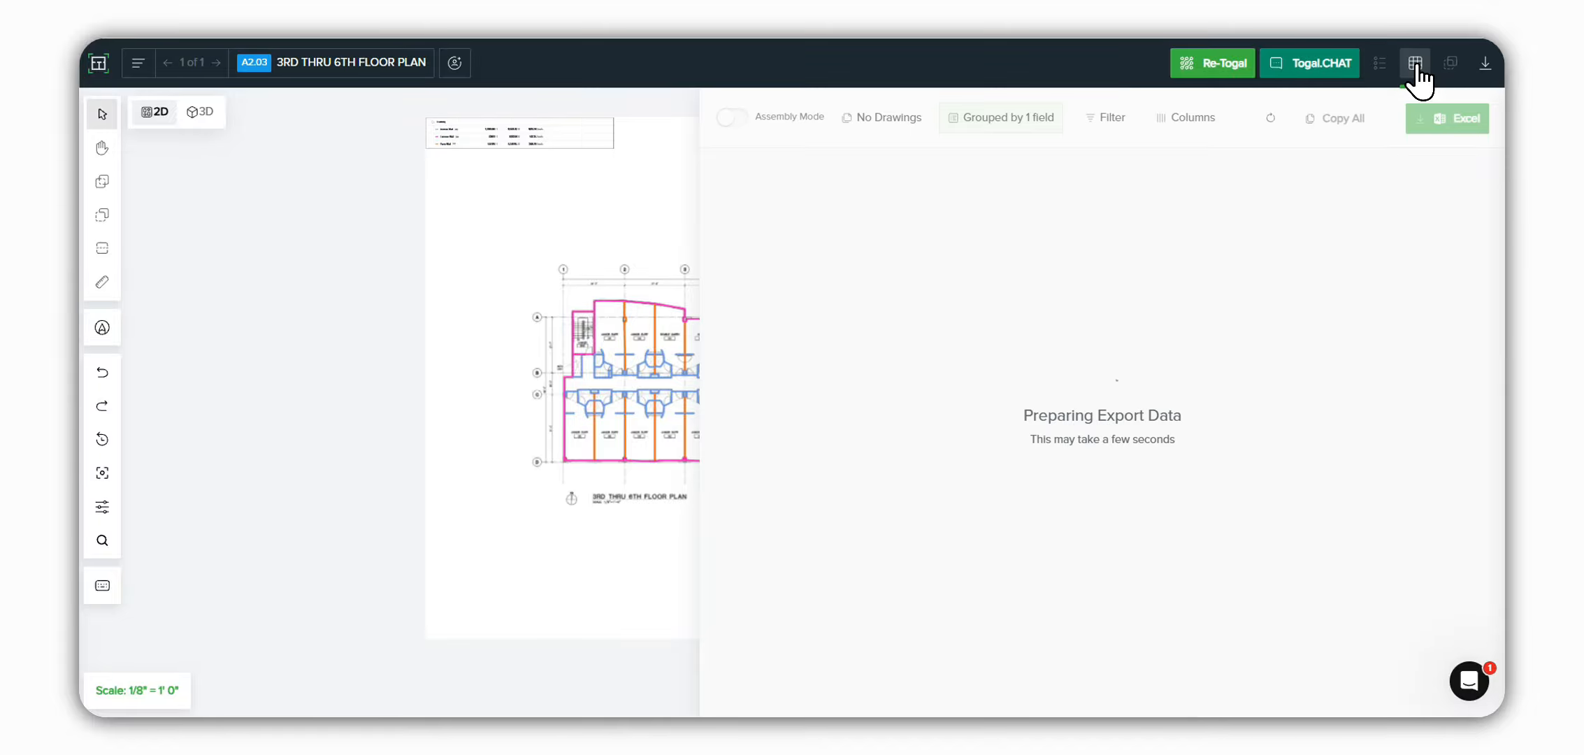
key("BackSpace")
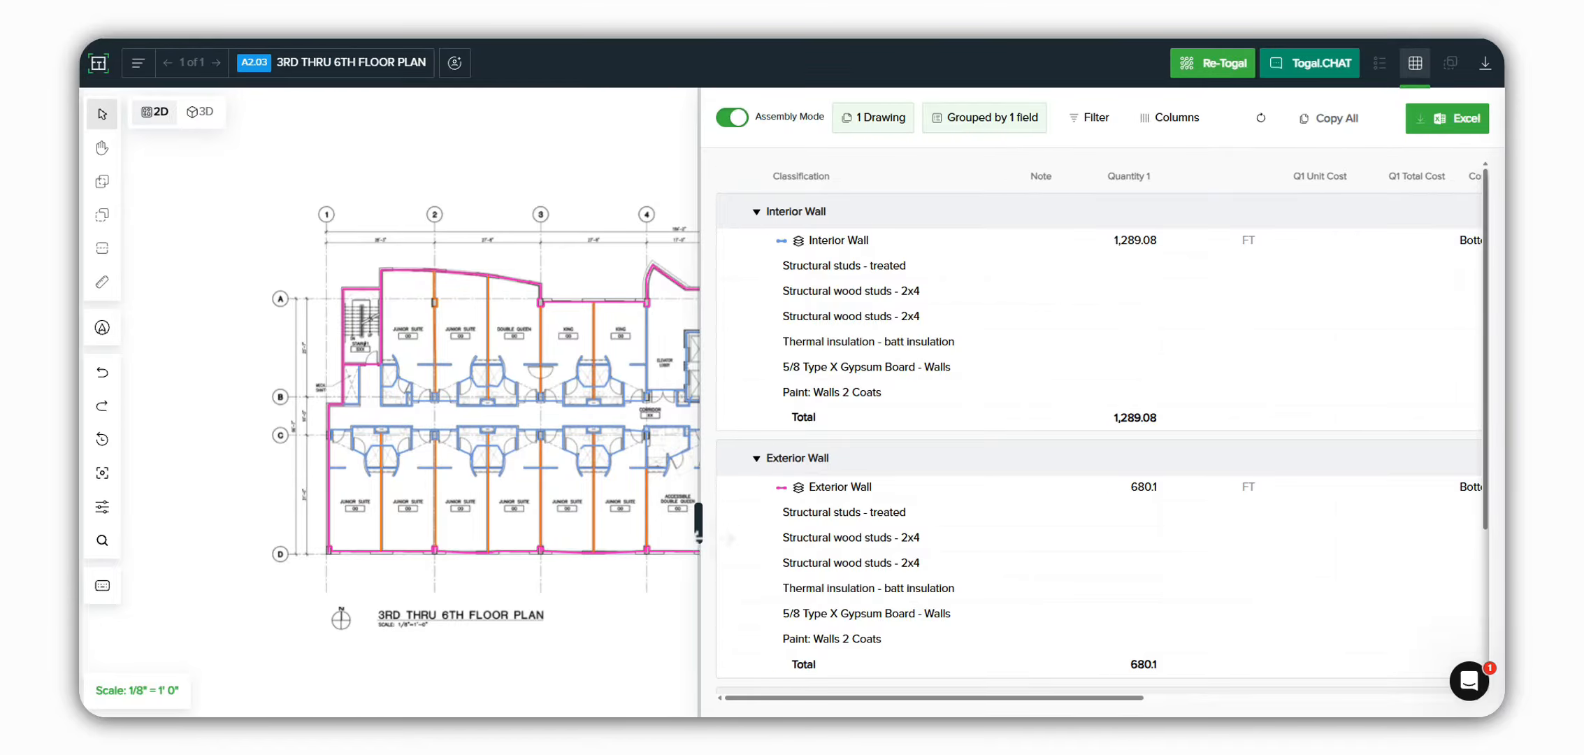
left_click_drag(698, 523, 524, 537)
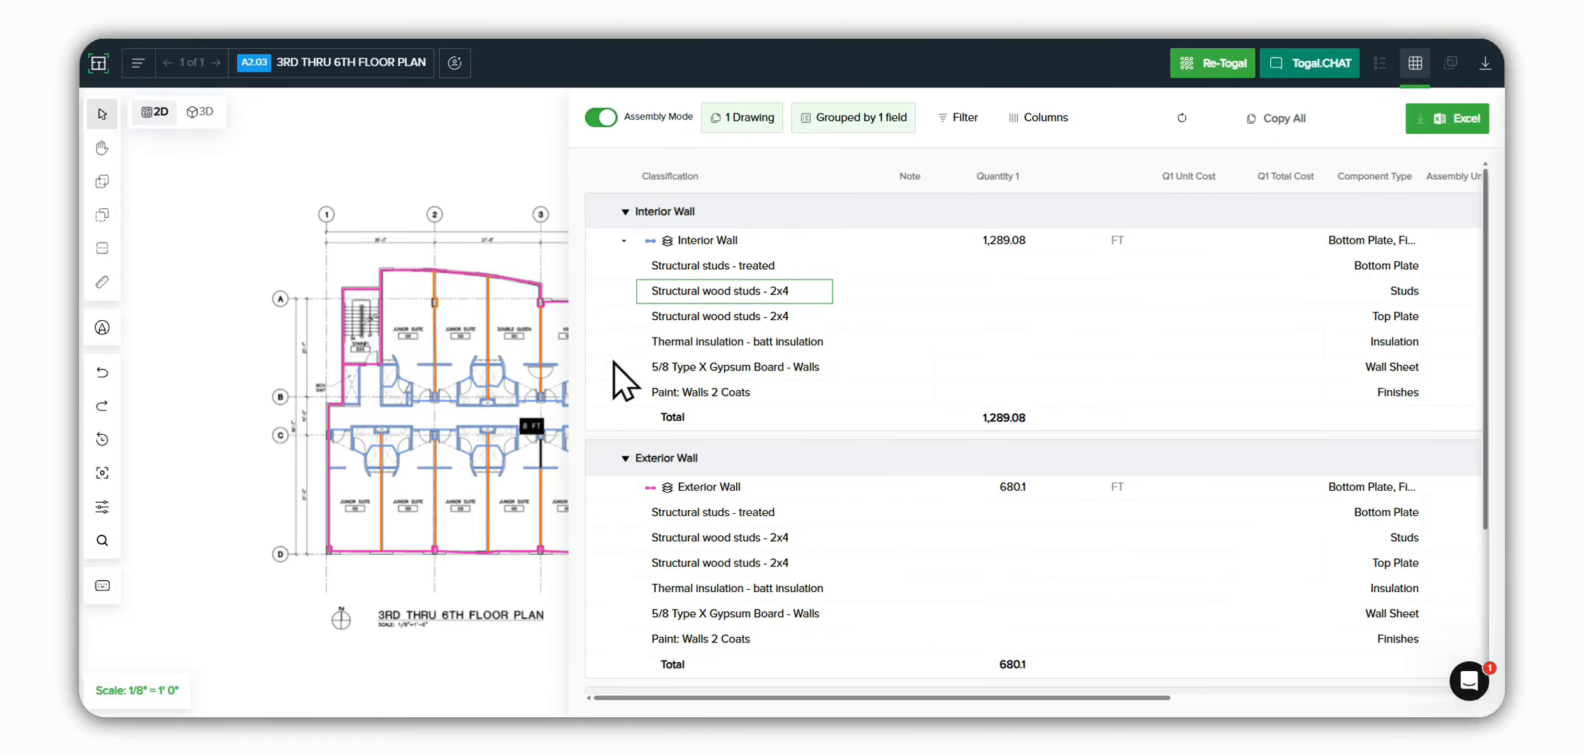
Step: Review the components, unit costs, waste factors, quantities and material costs of the interior, exterior and party wall assemblies
scroll(664, 419, "down", 3)
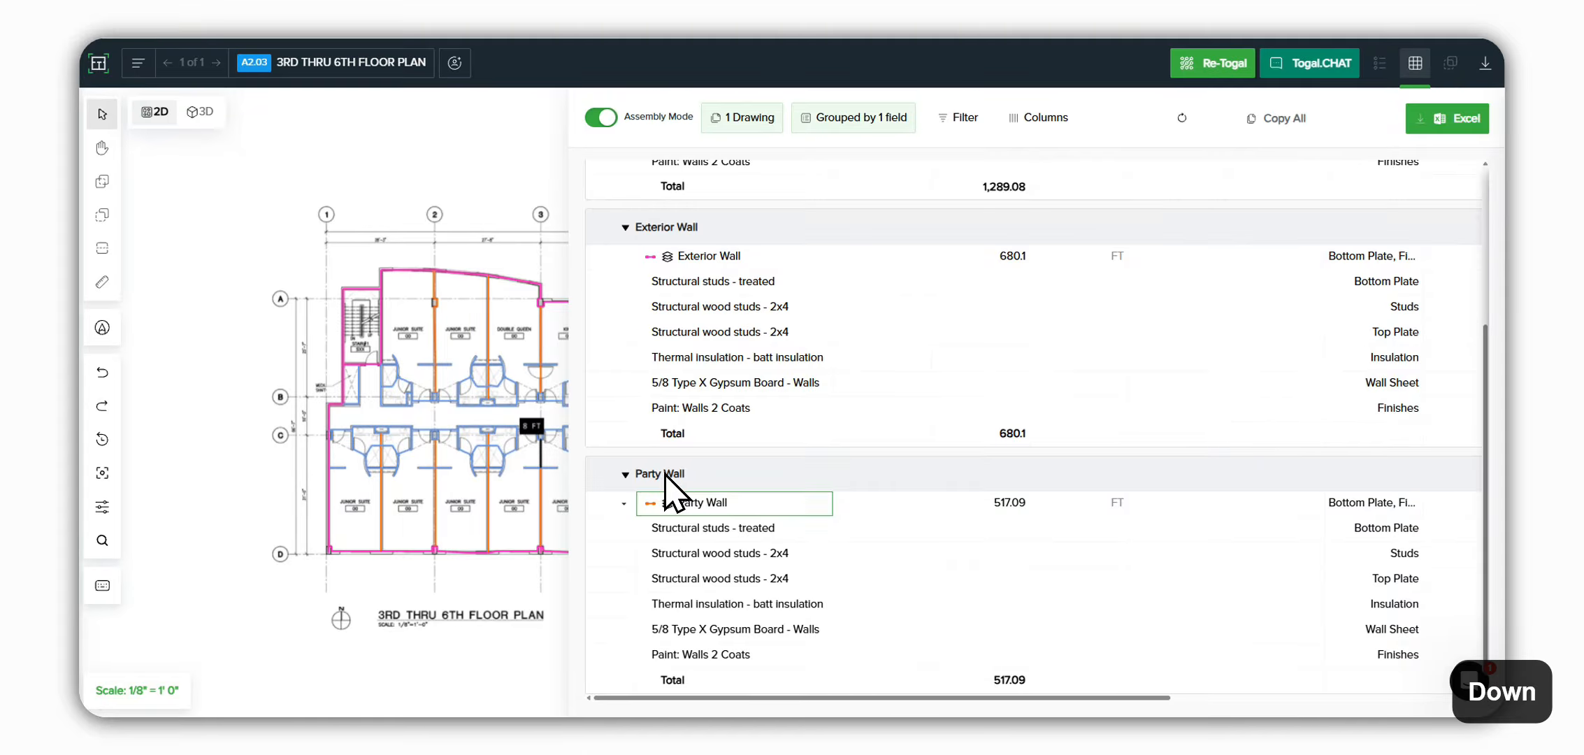
scroll(965, 608, "up", 2)
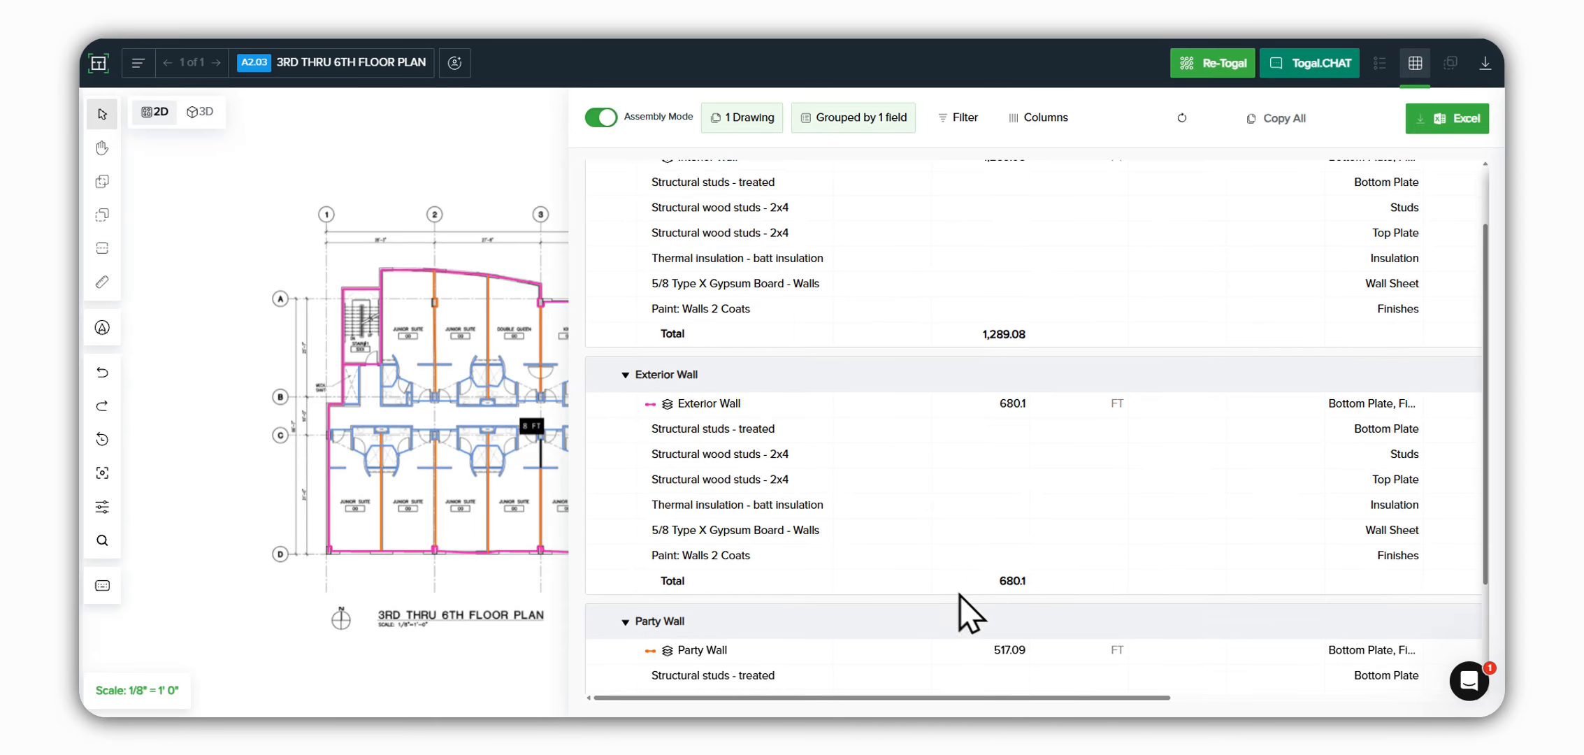
scroll(1108, 688, "up", 2)
left_click_drag(1118, 698, 1127, 700)
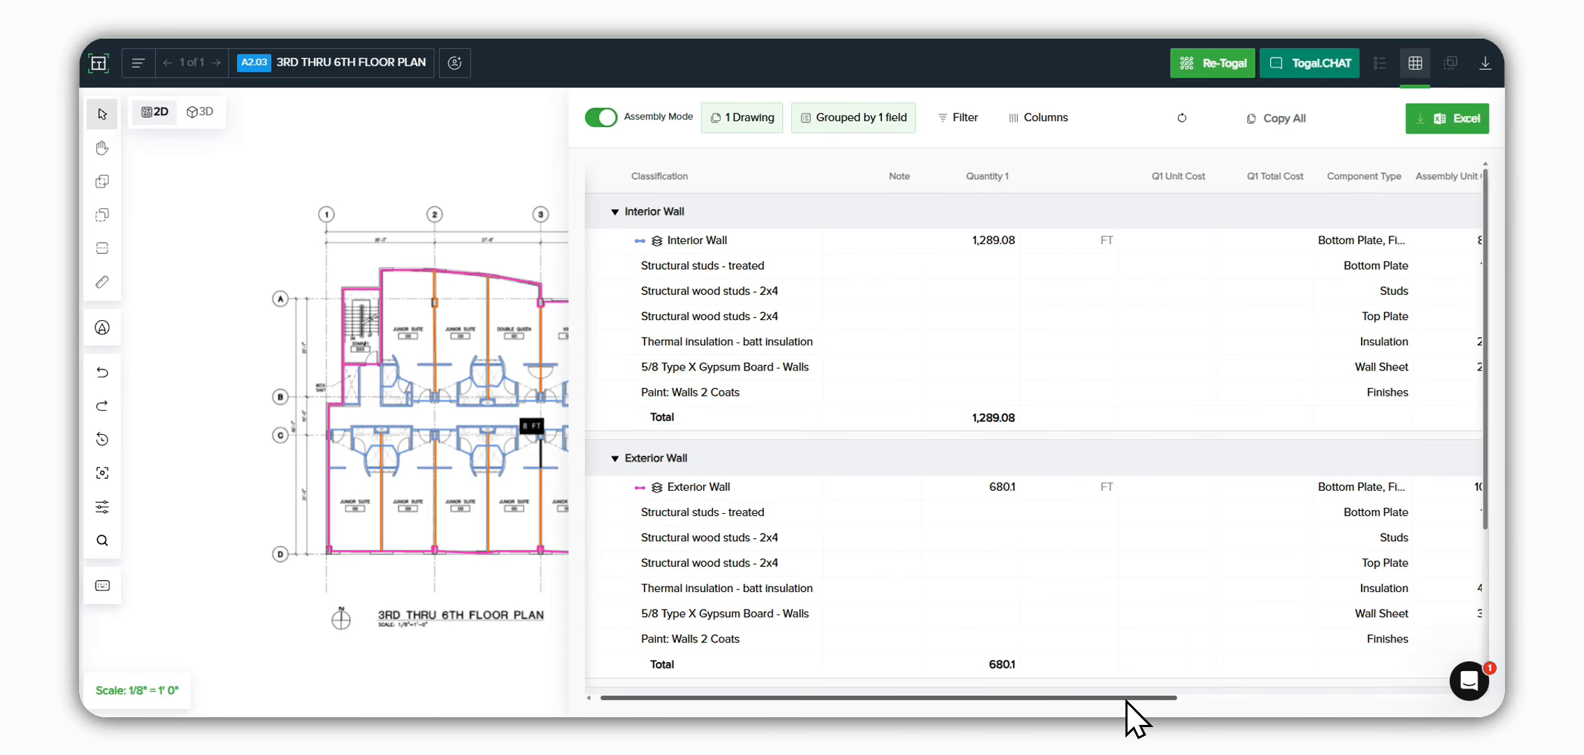
scroll(1127, 700, "right", 10, "shift")
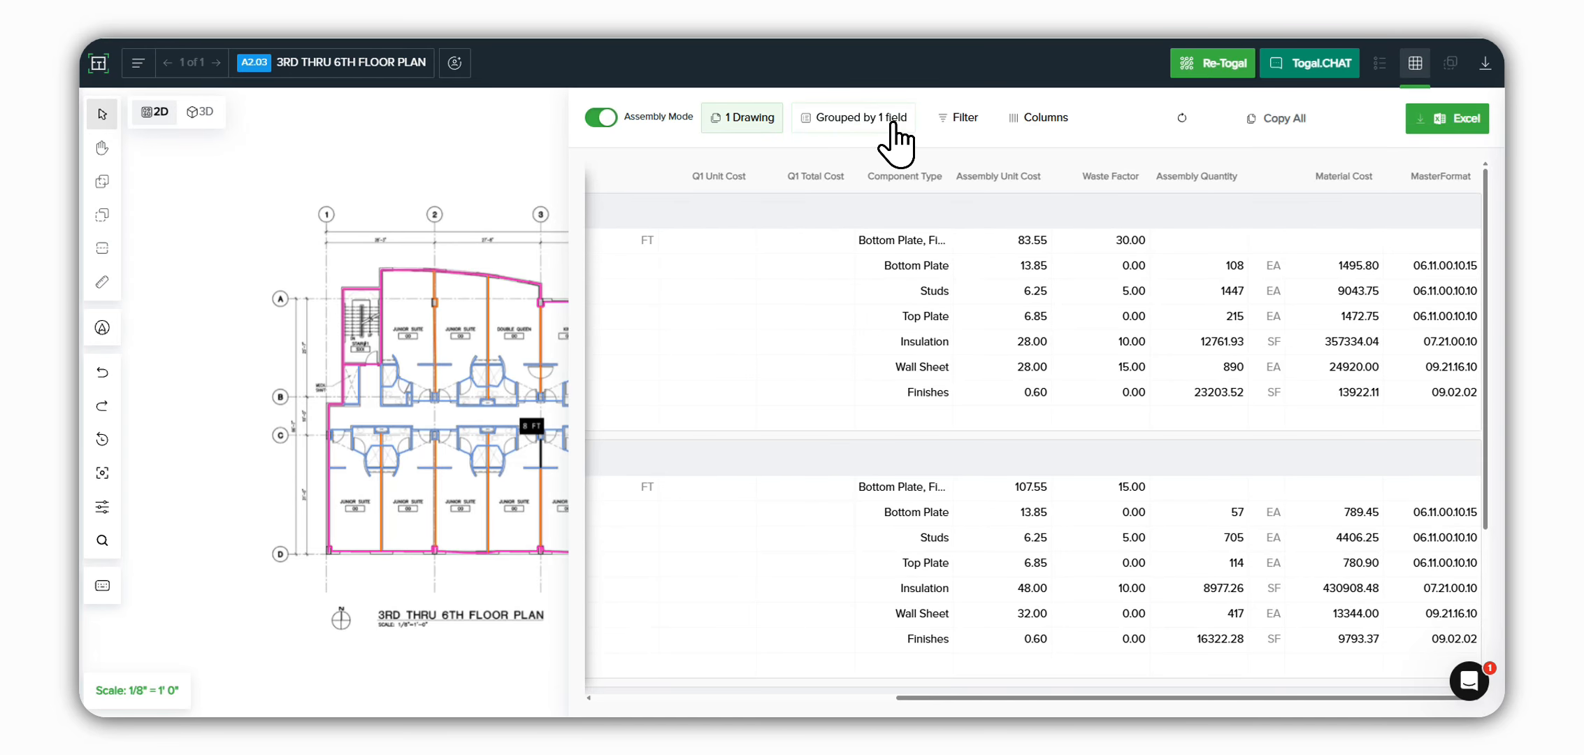
Step: Check the table's grouping options, and open the Excel export options for the assembly quantities
left_click(870, 118)
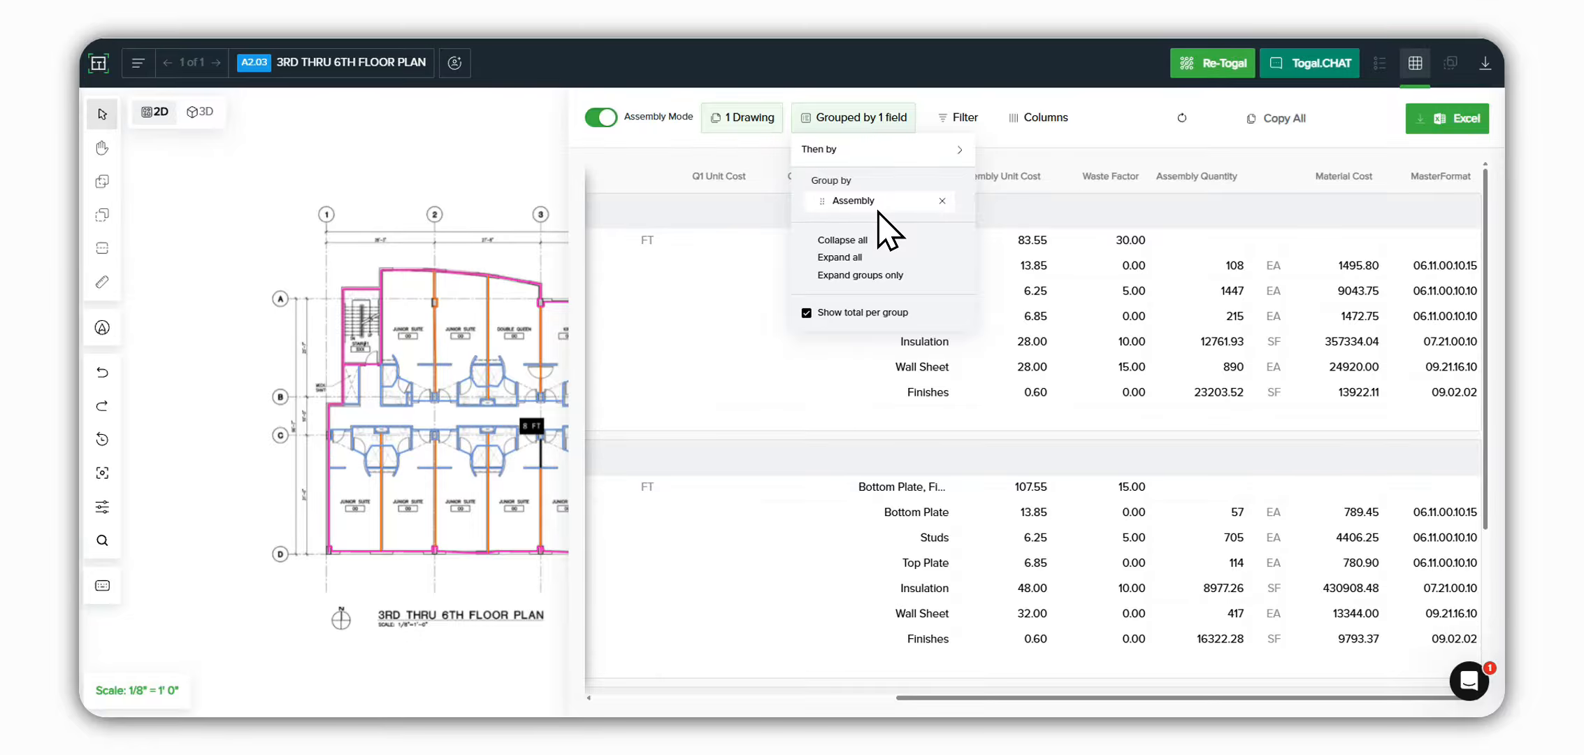
left_click(1111, 207)
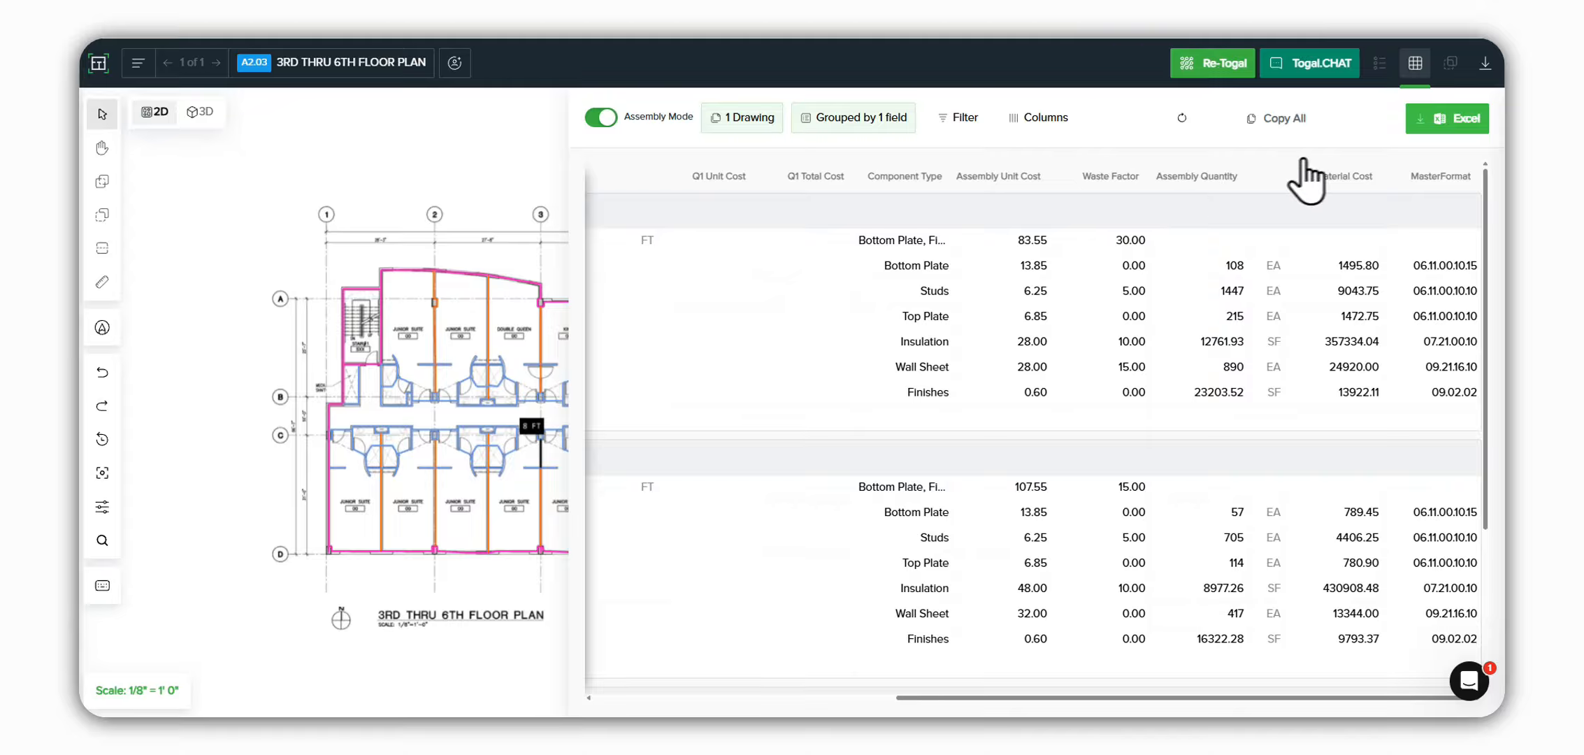
key("shift+e")
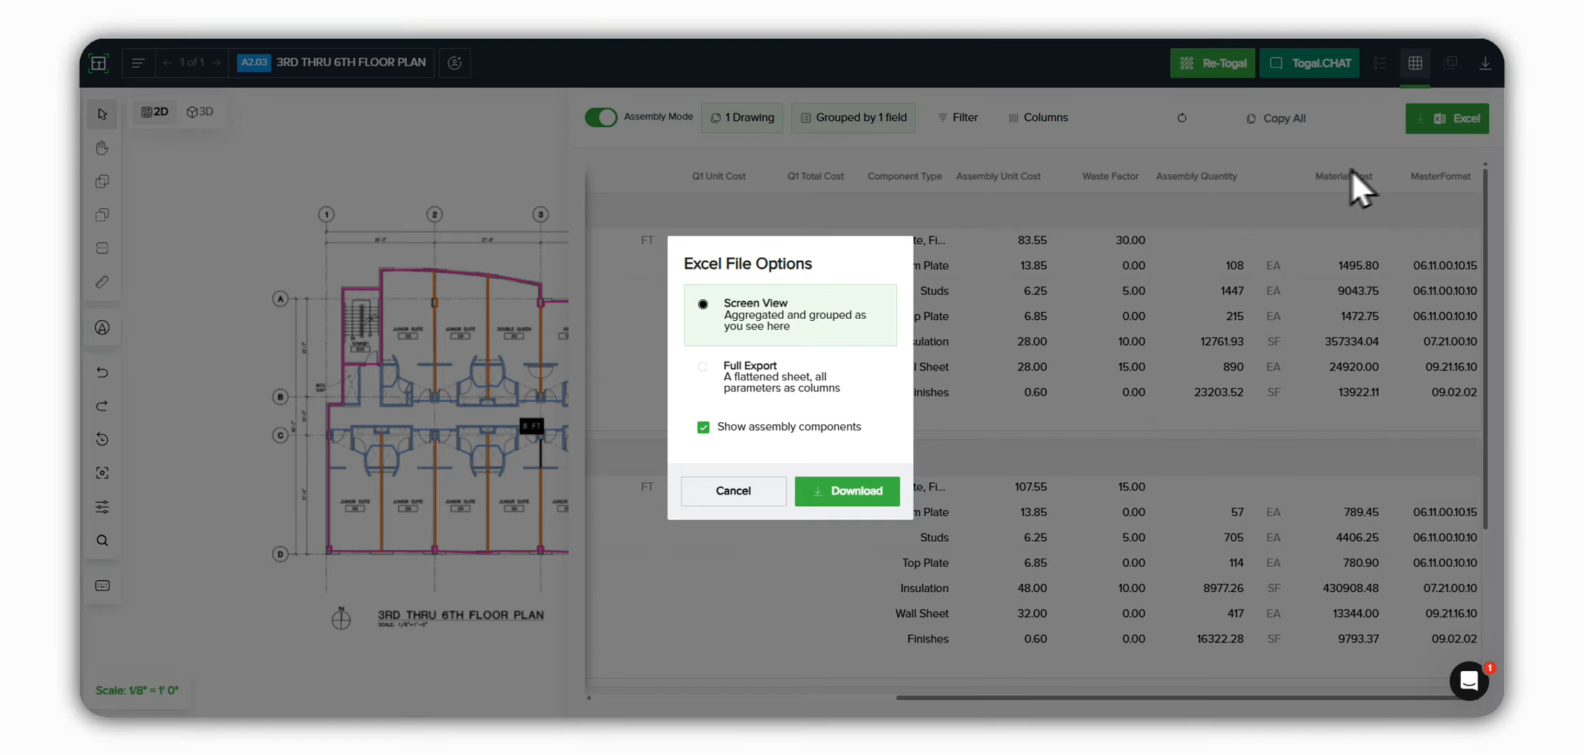